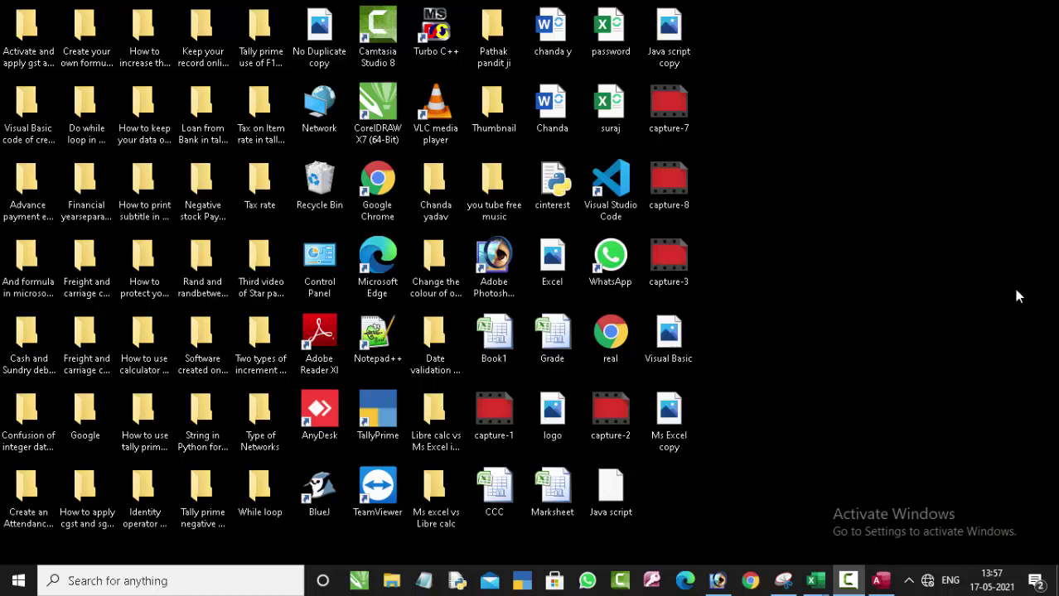
- Refresh the desktop four times, then bring the Access database window back to the front
right_click(782, 110)
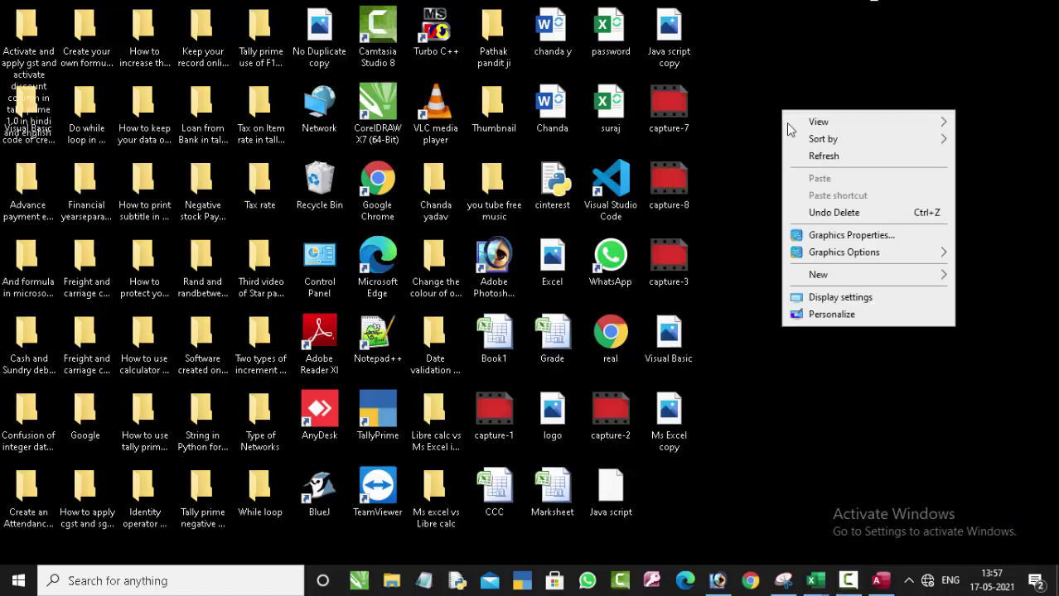
left_click(808, 156)
right_click(804, 152)
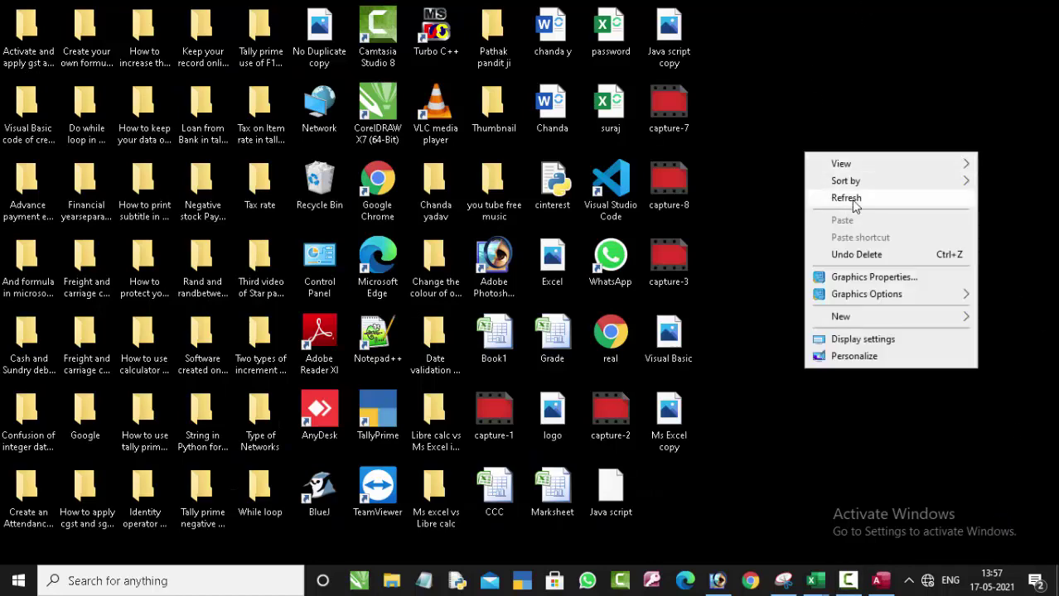
left_click(850, 200)
right_click(739, 60)
left_click(822, 113)
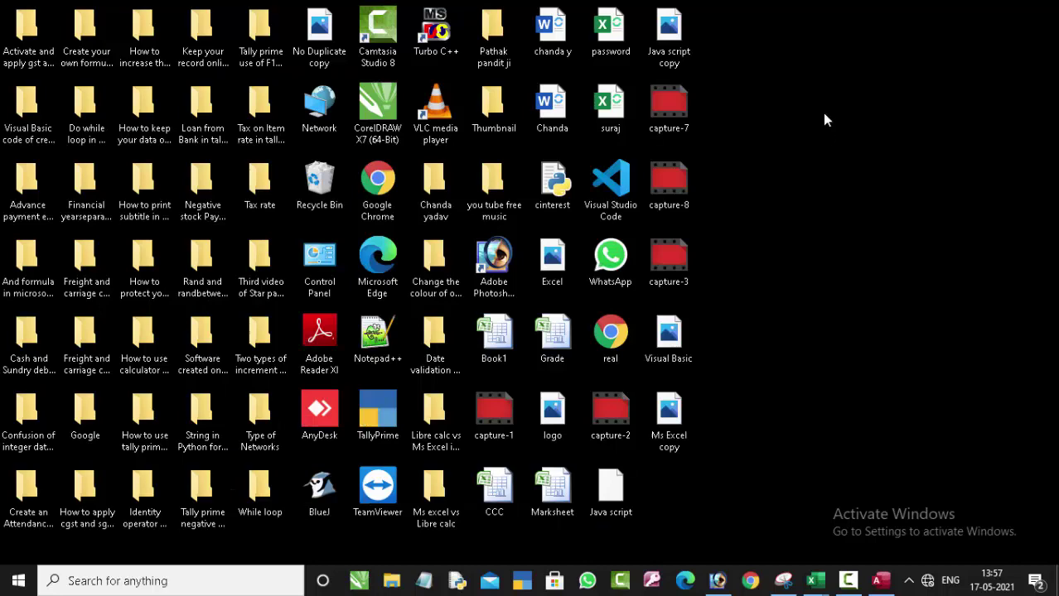
right_click(822, 113)
left_click(841, 158)
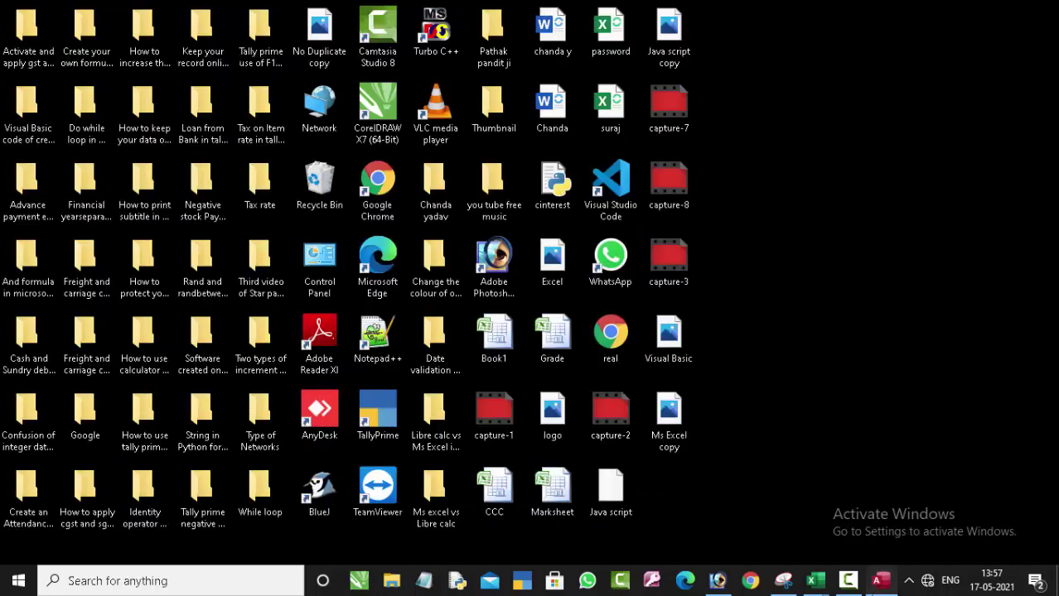
left_click(880, 580)
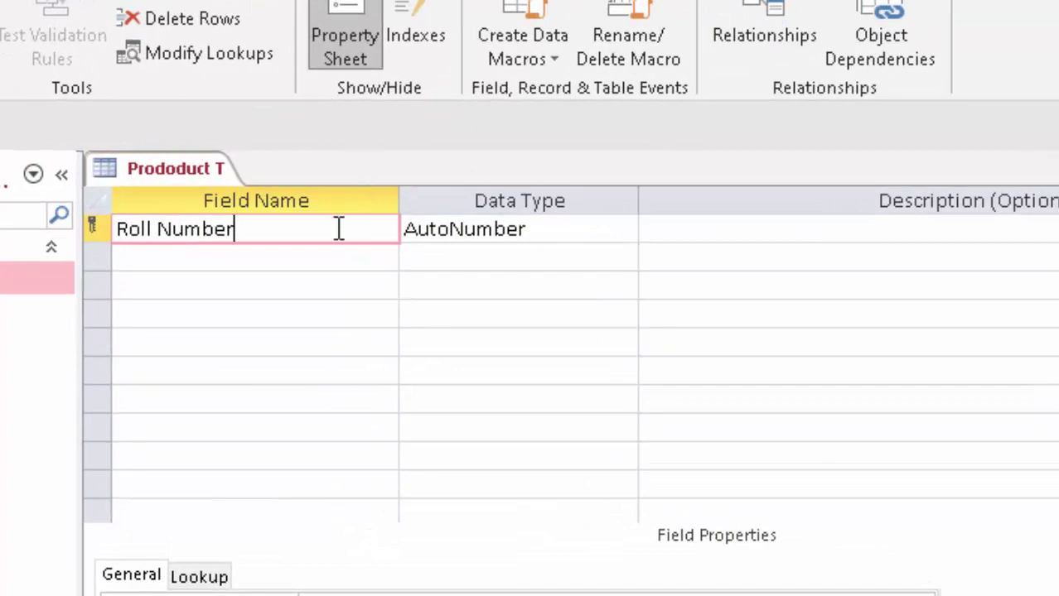
- Add Short Text fields Name of Student, City, Country and Pin below Roll Number
left_click(212, 257)
type("N")
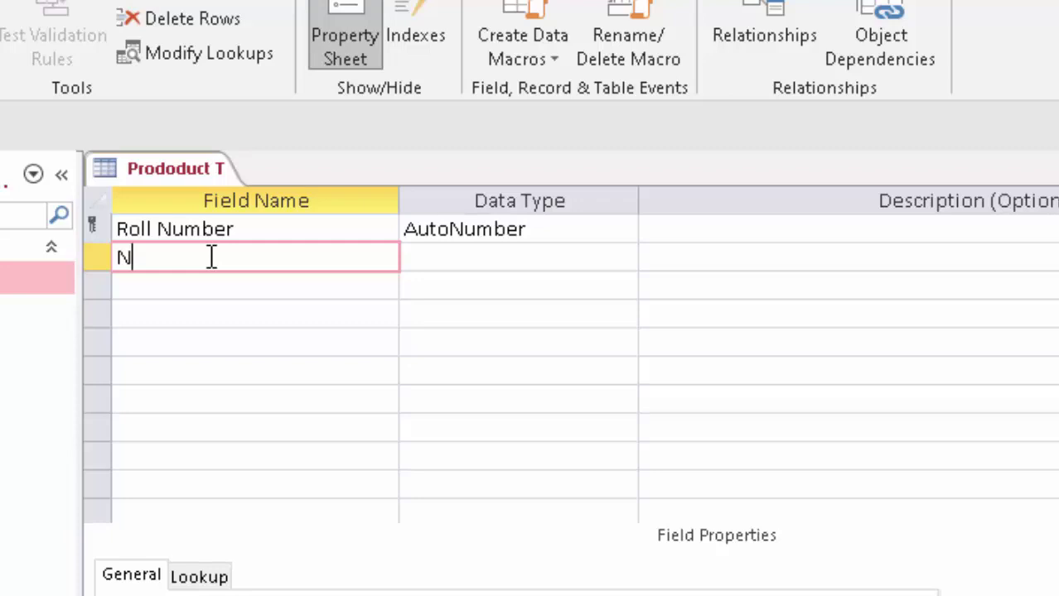
type("ame o")
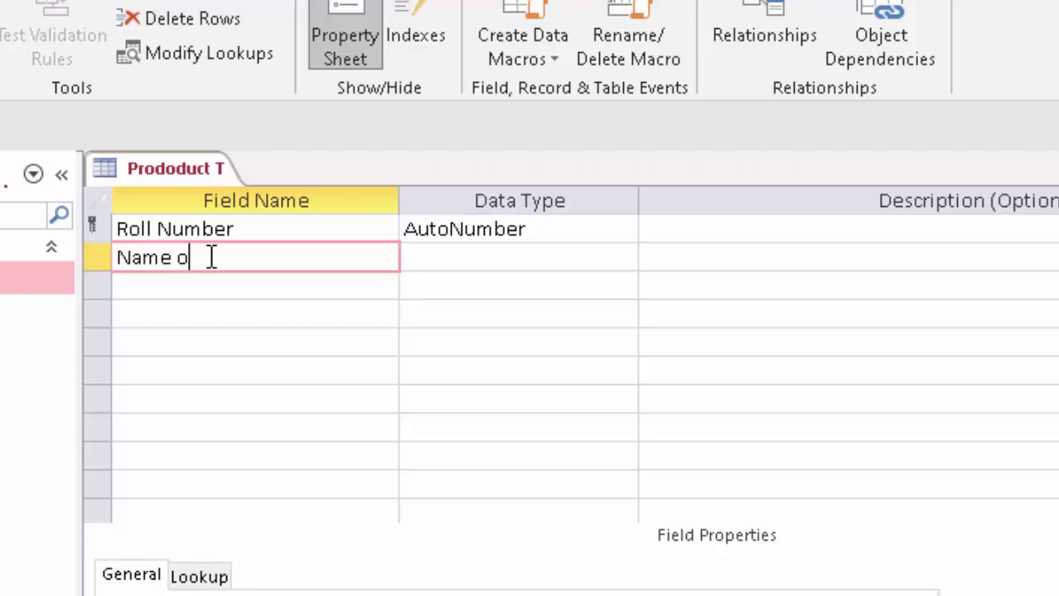
type("f S")
type("tudent")
key("Tab")
key("Tab")
key("Tab")
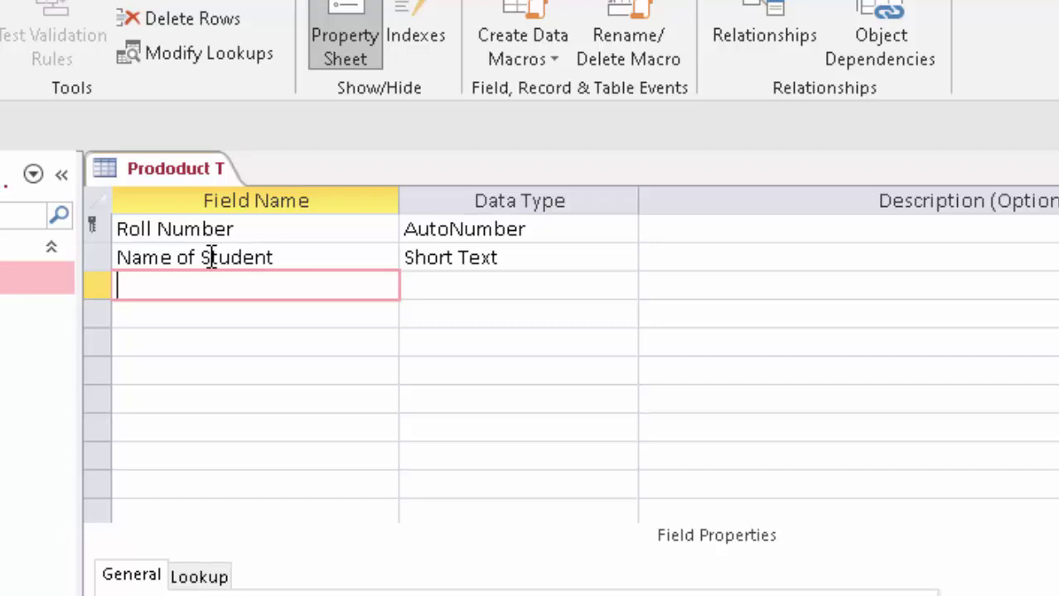
type("City")
key("Tab")
key("Tab")
key("Tab")
type("C")
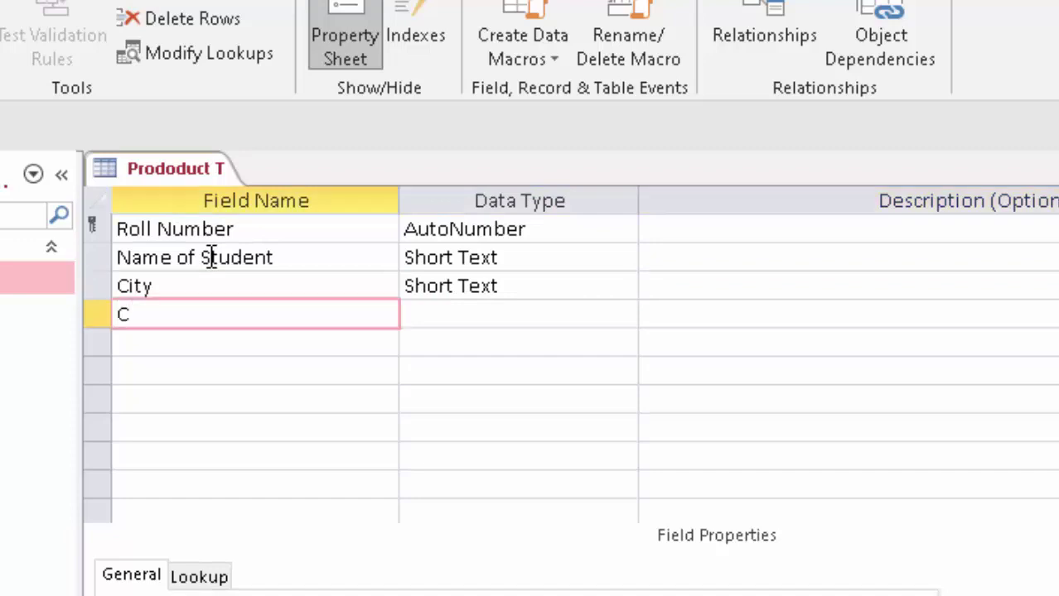
type("ountry")
left_click(247, 342)
type("Pin")
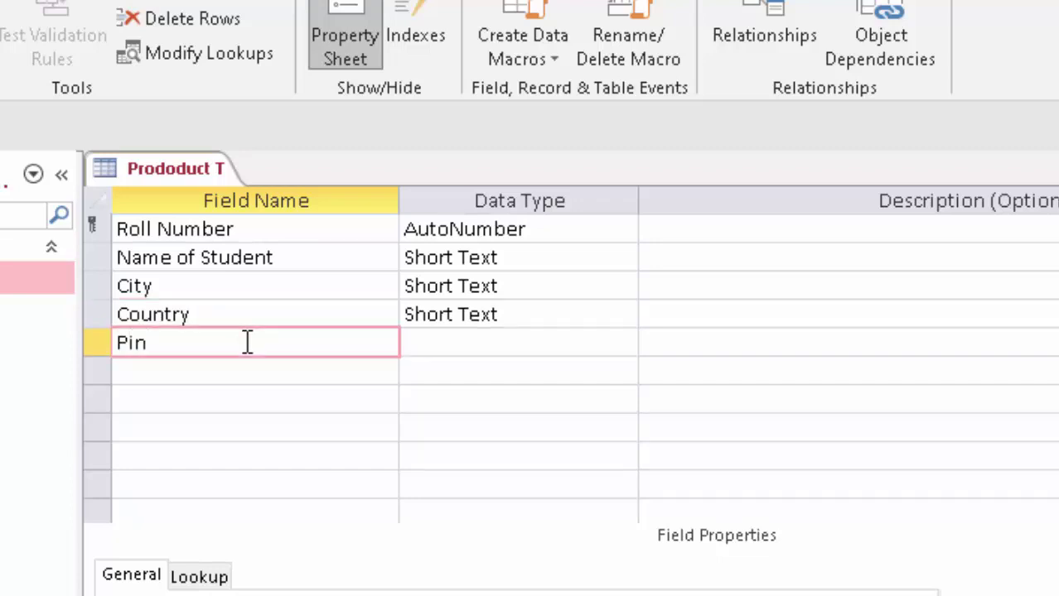
left_click(477, 347)
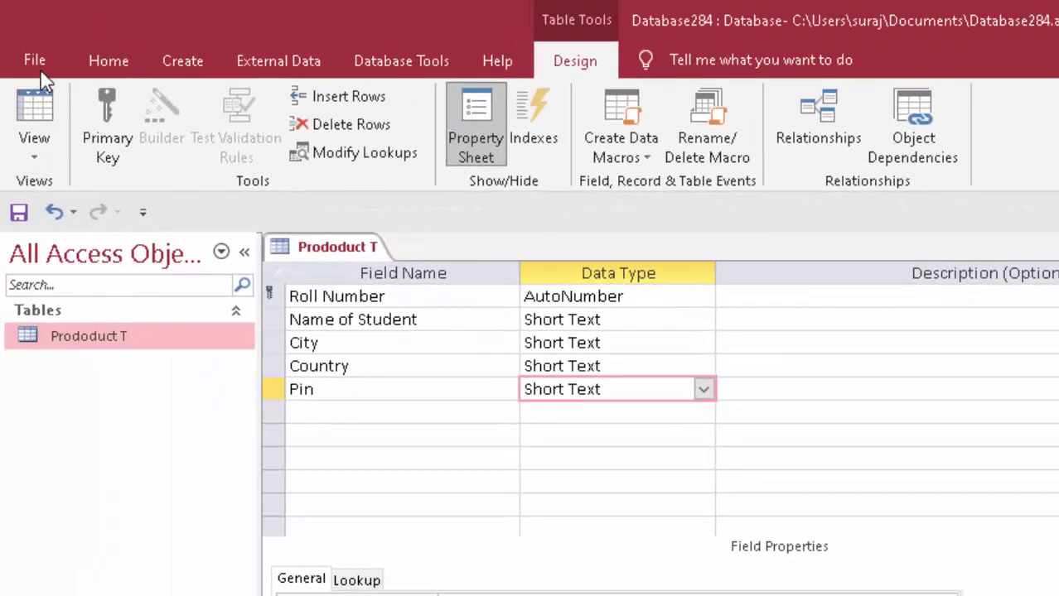
- Save Prododuct T, switch to Datasheet View and widen the Name of Student column
left_click(43, 106)
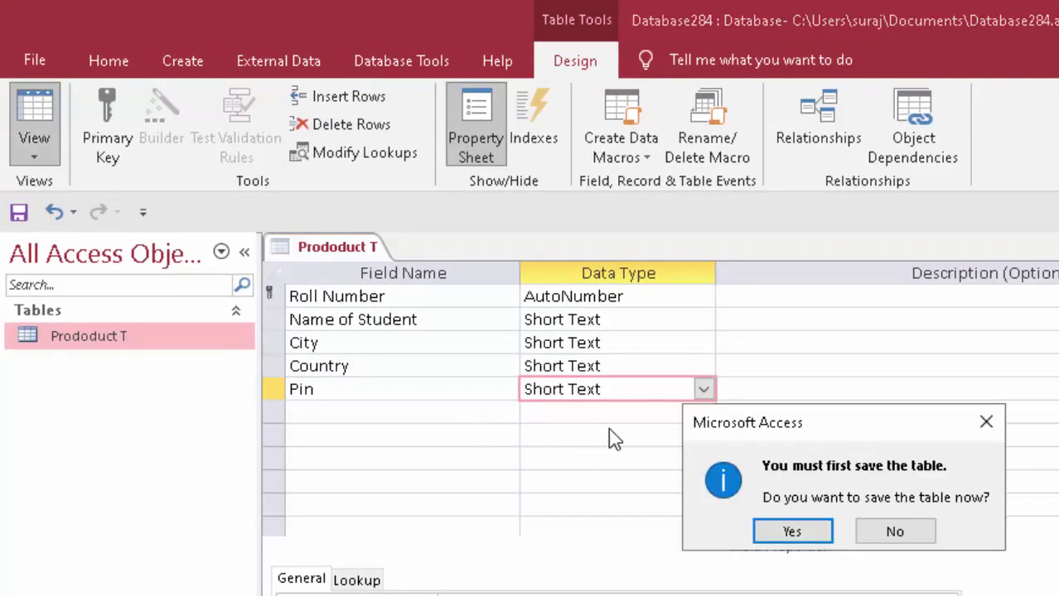
left_click(816, 536)
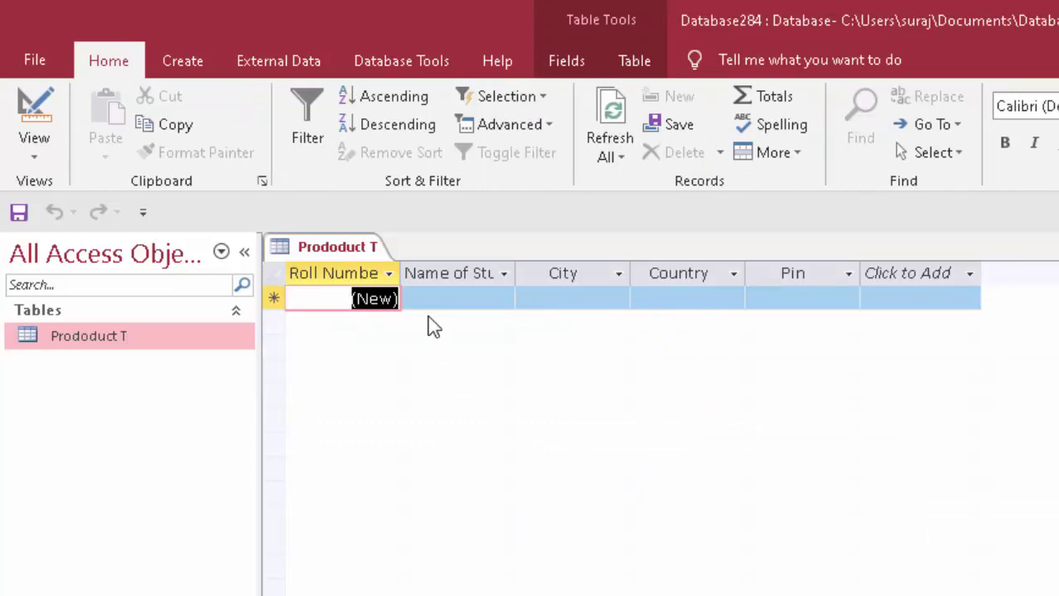
left_click_drag(514, 279, 543, 297)
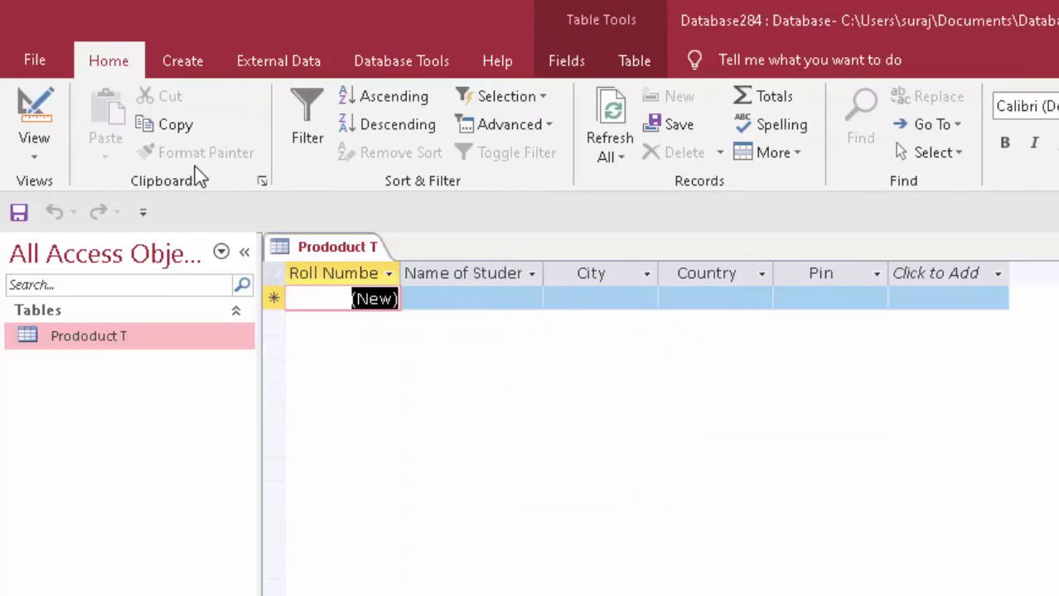
left_click(202, 74)
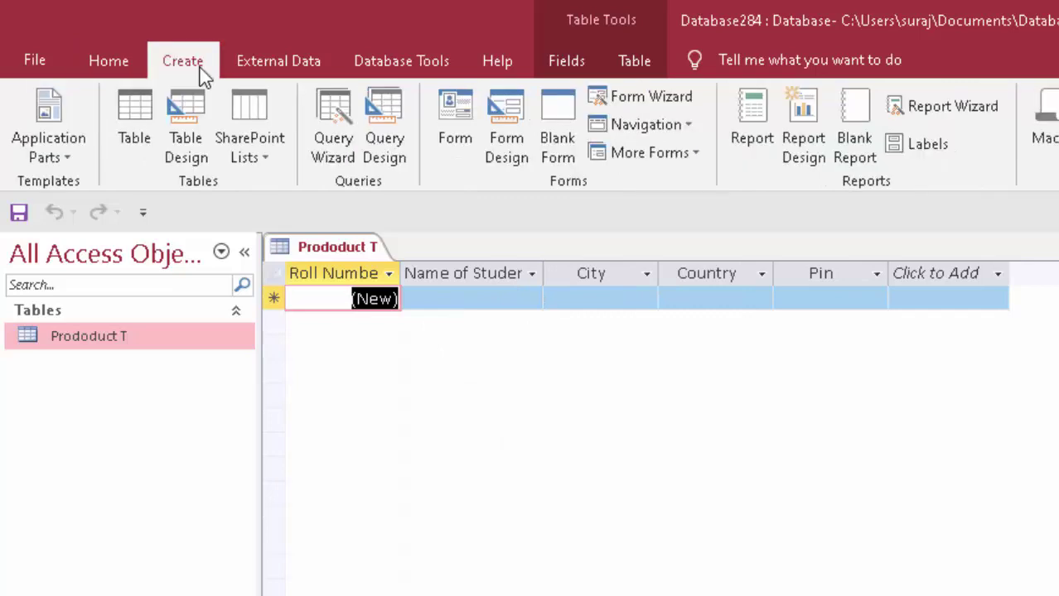
- Start a blank Form Design and expand Prododuct T's fields in the all-tables field list
left_click(516, 106)
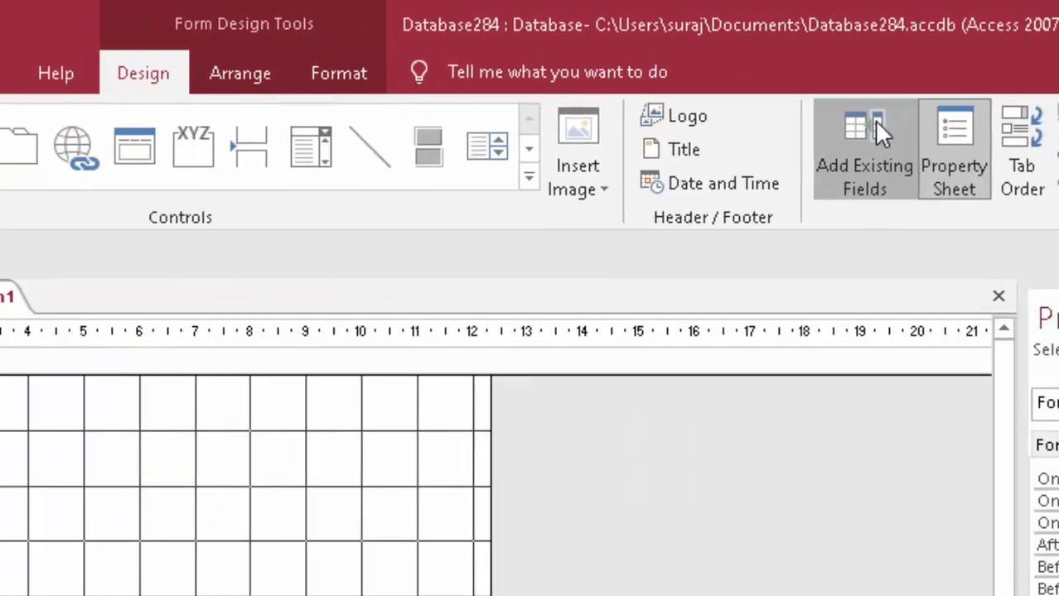
left_click(874, 124)
left_click(948, 457)
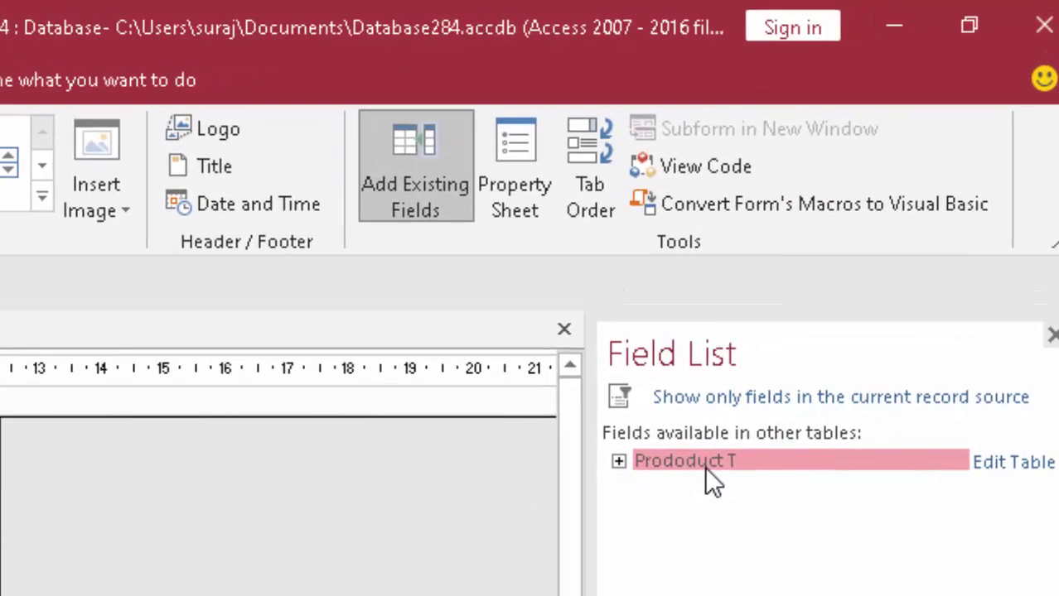
double_click(704, 464)
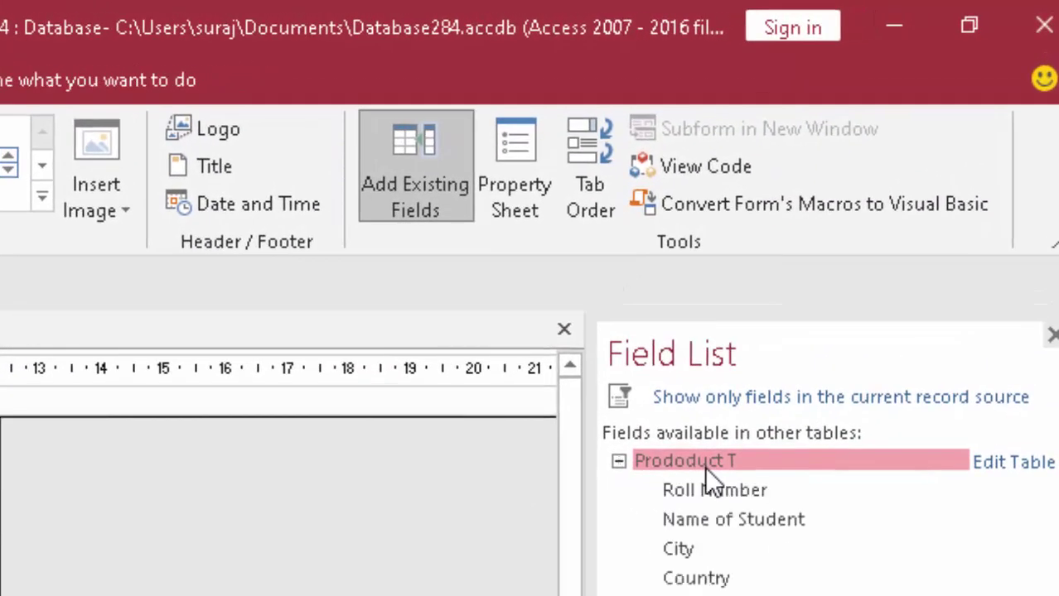
double_click(704, 466)
double_click(708, 465)
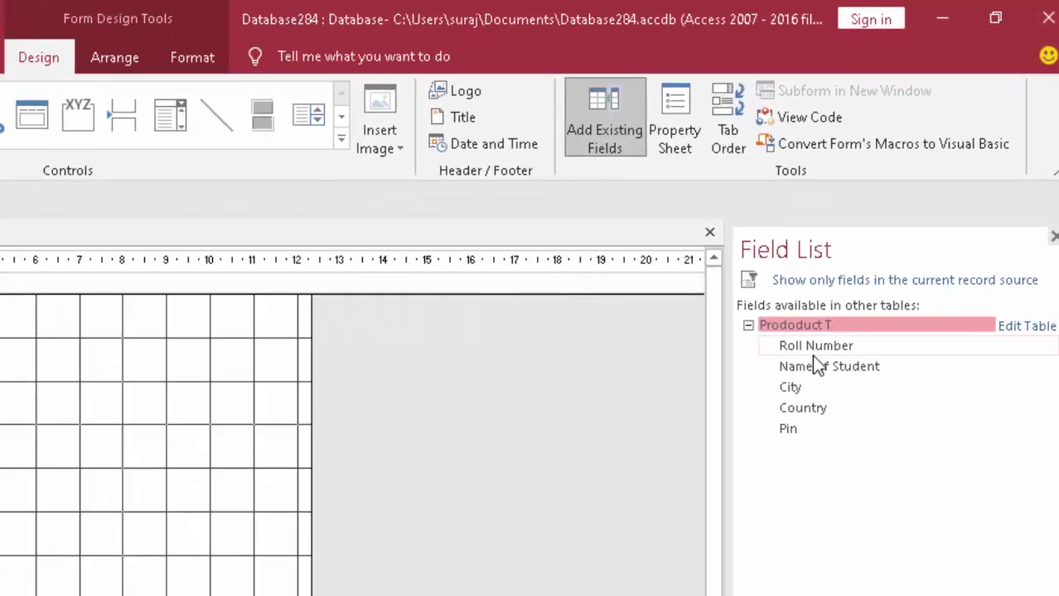
- Add Roll Number, Name of Student, City, Country and Pin to the form and select them
double_click(779, 399)
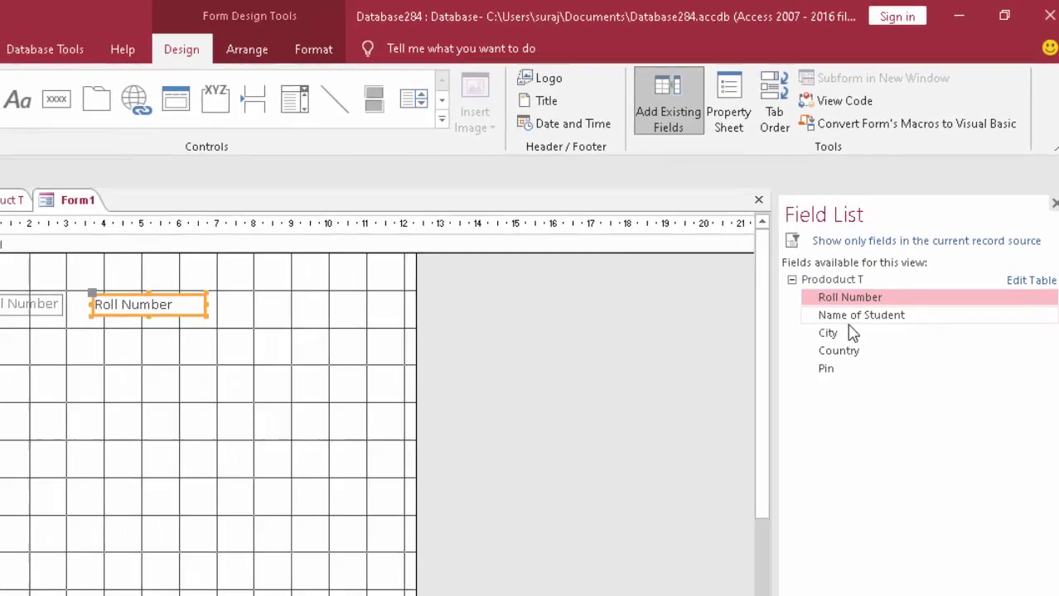
left_click(830, 344)
double_click(852, 315)
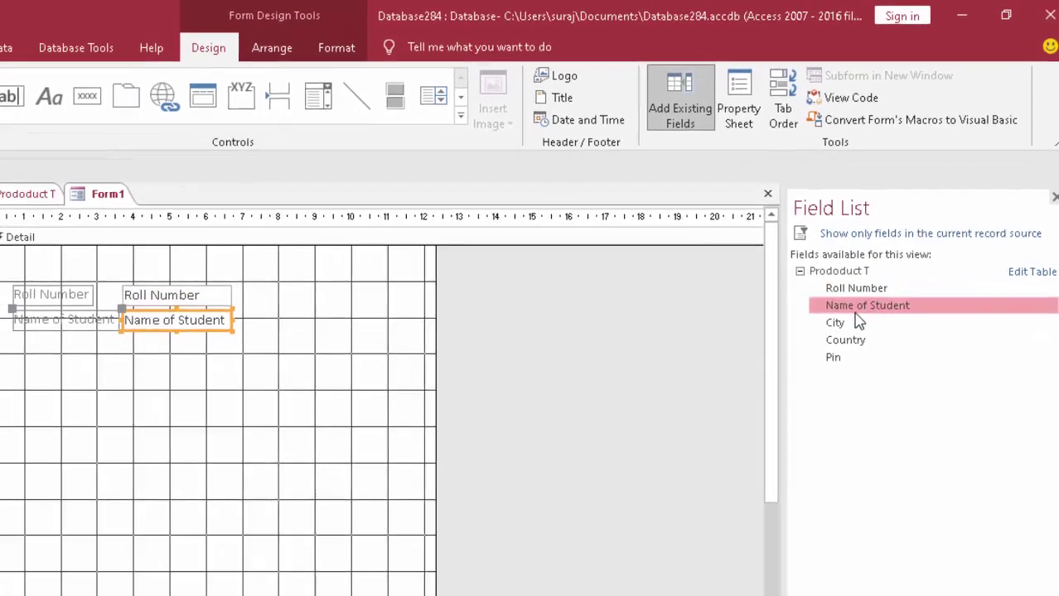
left_click(857, 329)
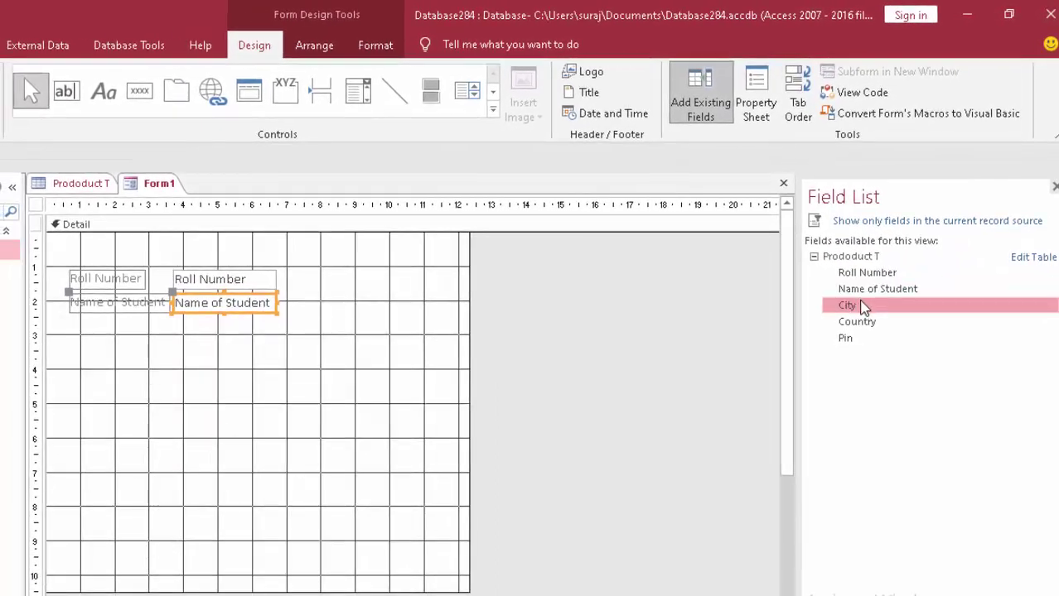
double_click(864, 306)
double_click(858, 323)
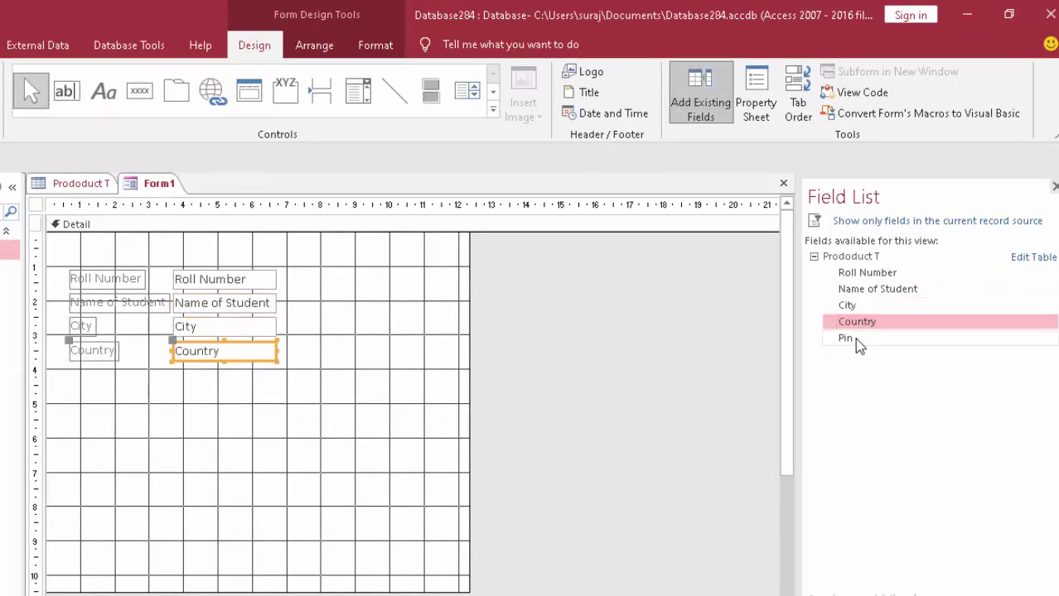
double_click(847, 338)
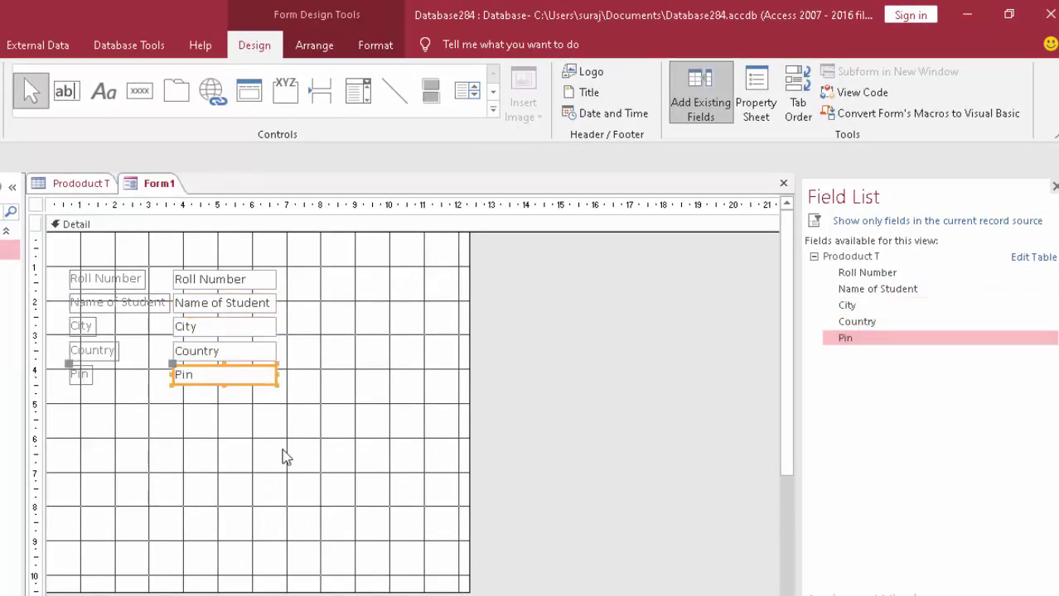
mouse_move(284, 452)
left_mouse_down()
mouse_move(99, 300)
mouse_move(51, 247)
left_mouse_up()
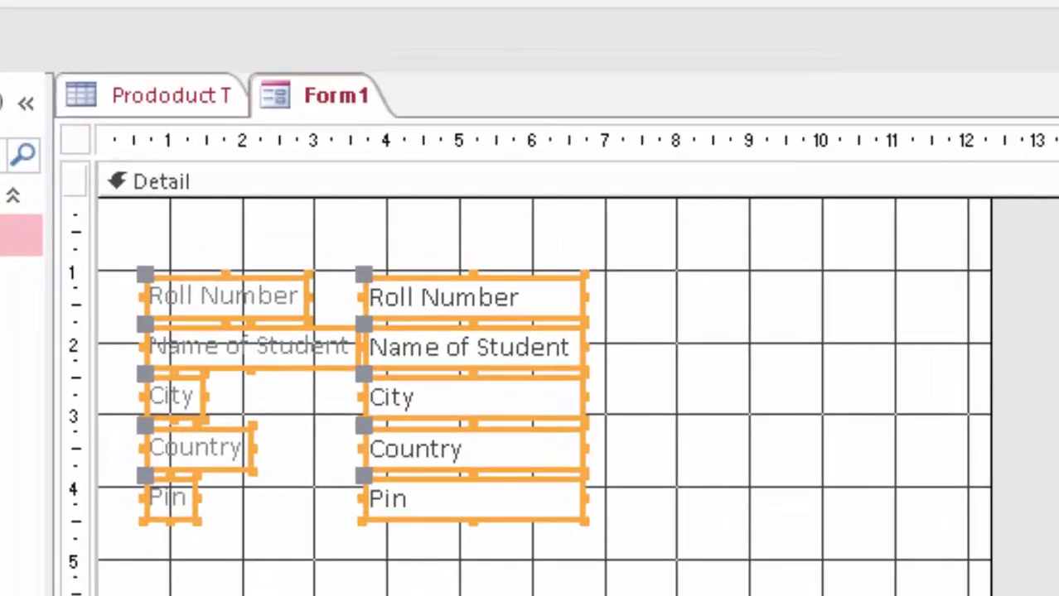
- Colour the form's Detail section light gold
left_click(784, 512)
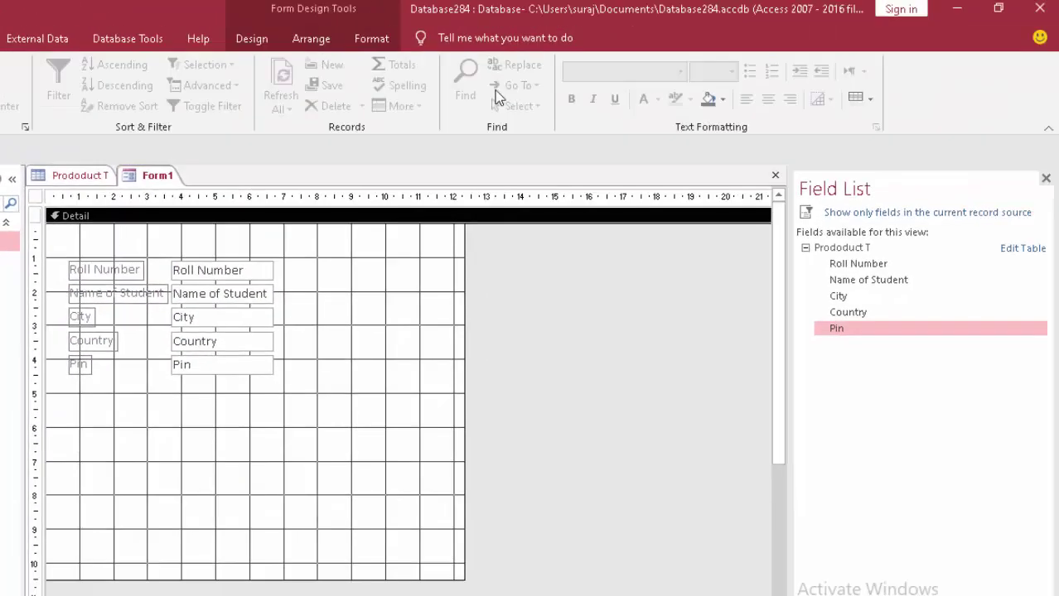
left_click(722, 99)
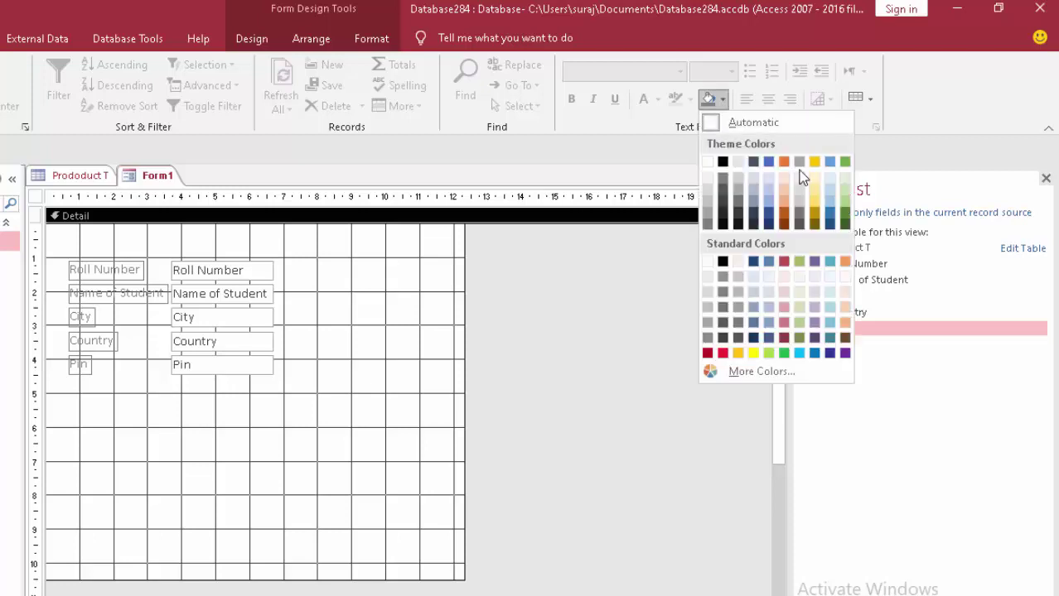
left_click(816, 179)
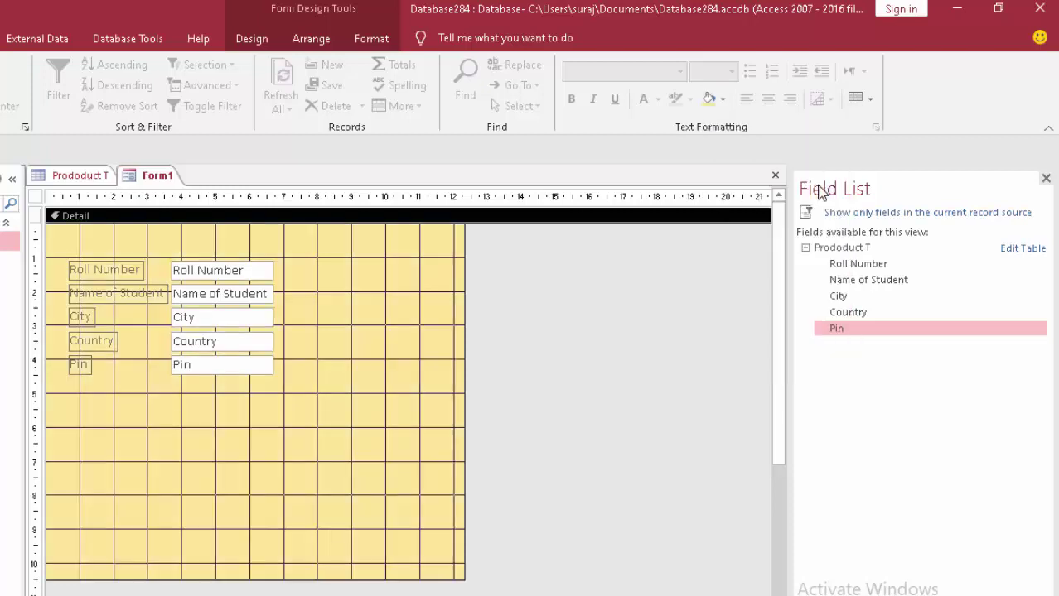
- Make all the student field labels and text boxes bold
left_click_drag(314, 449, 59, 244)
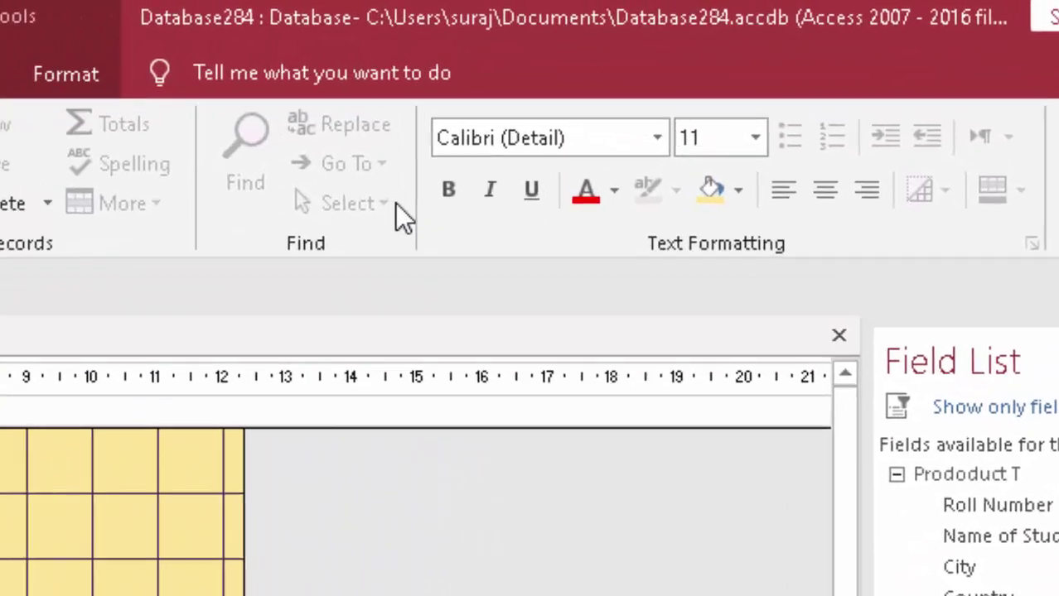
left_click(571, 99)
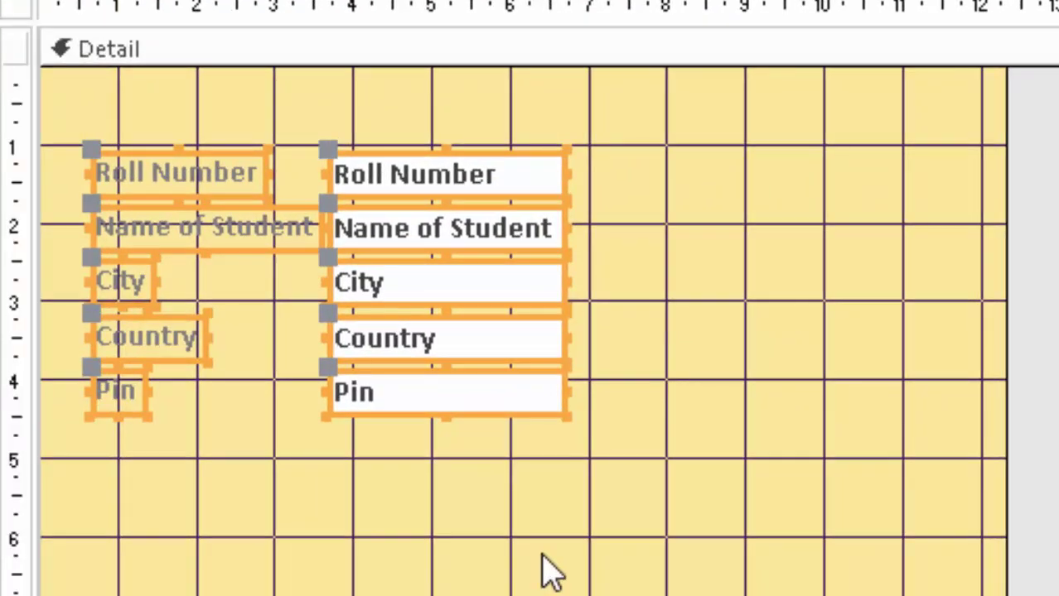
left_click(552, 572)
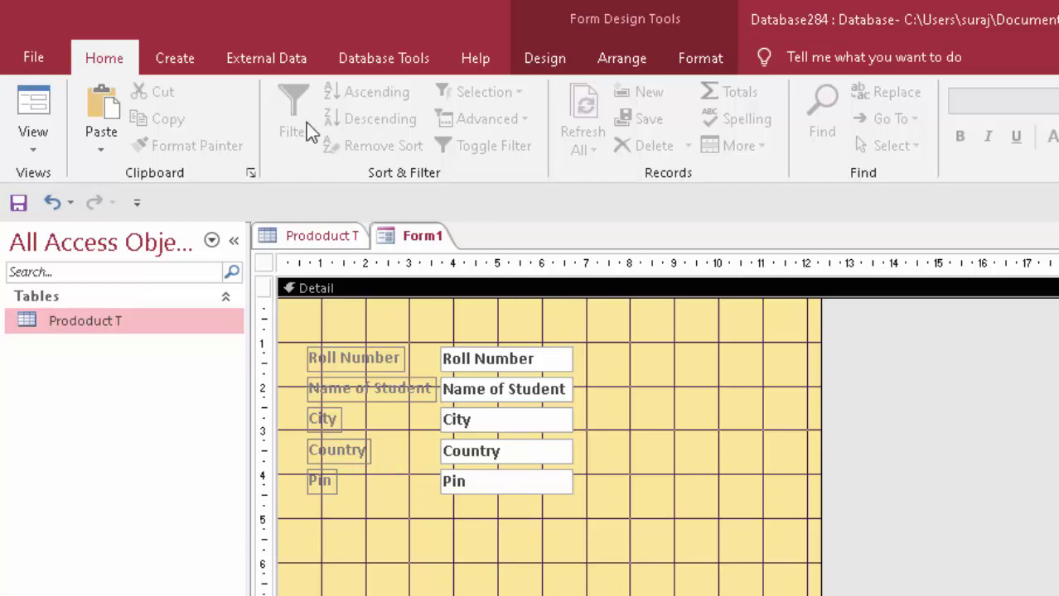
- Draw a command button below the student fields, cancelling the button wizard
left_click(569, 62)
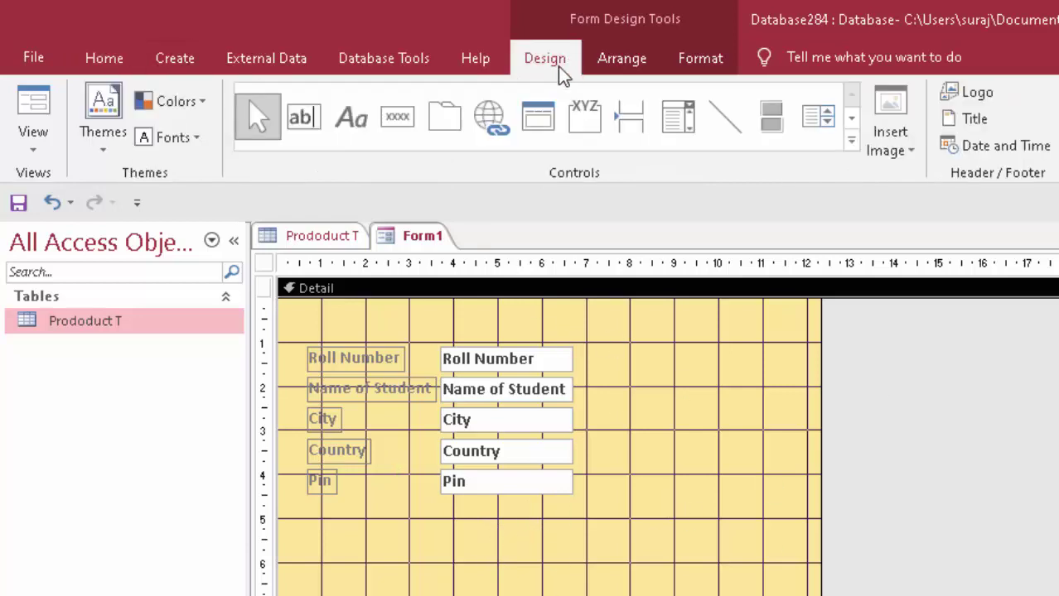
left_click(387, 126)
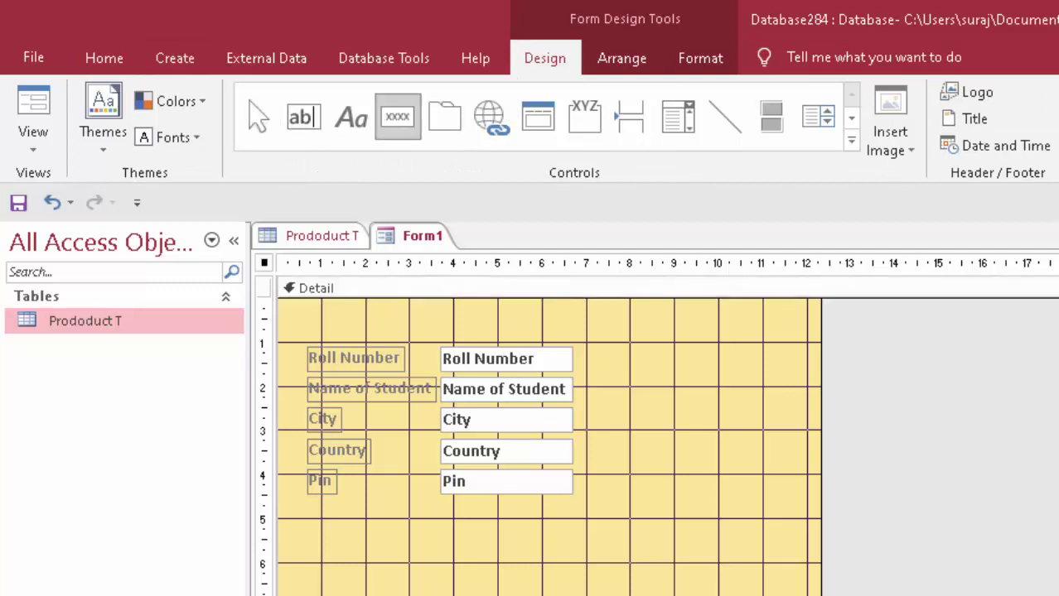
mouse_move(396, 553)
left_mouse_down()
mouse_move(459, 591)
mouse_move(528, 594)
left_mouse_up()
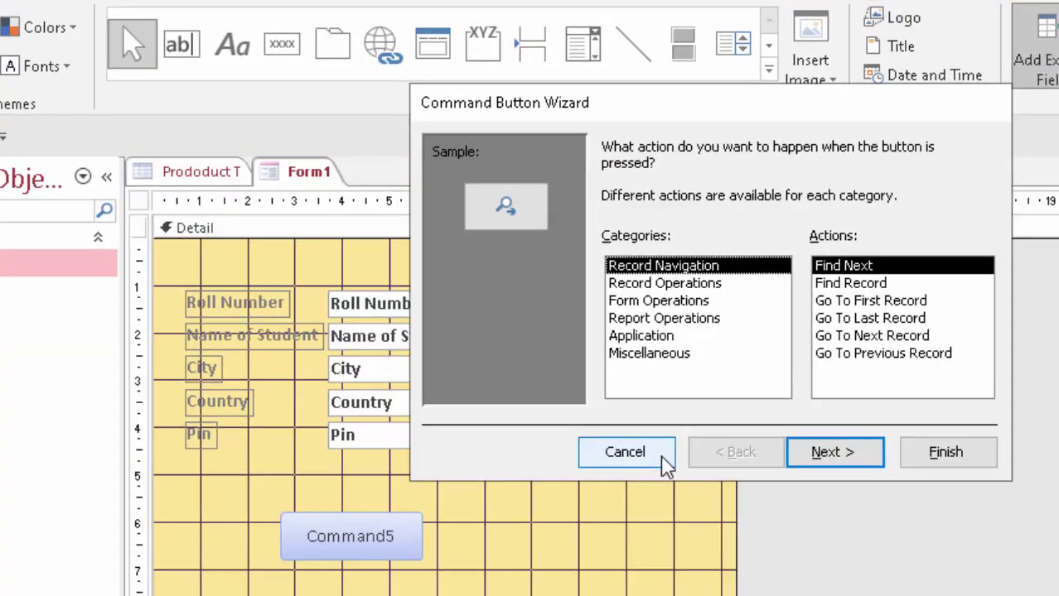
left_click(625, 453)
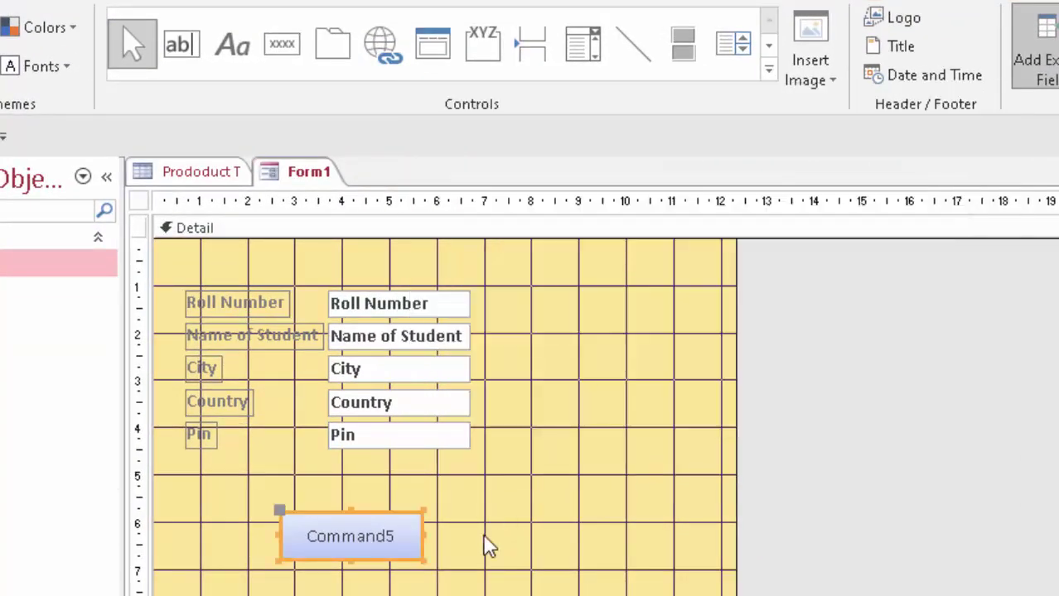
- Change the button's caption to Quit and select the caption text
left_click(392, 544)
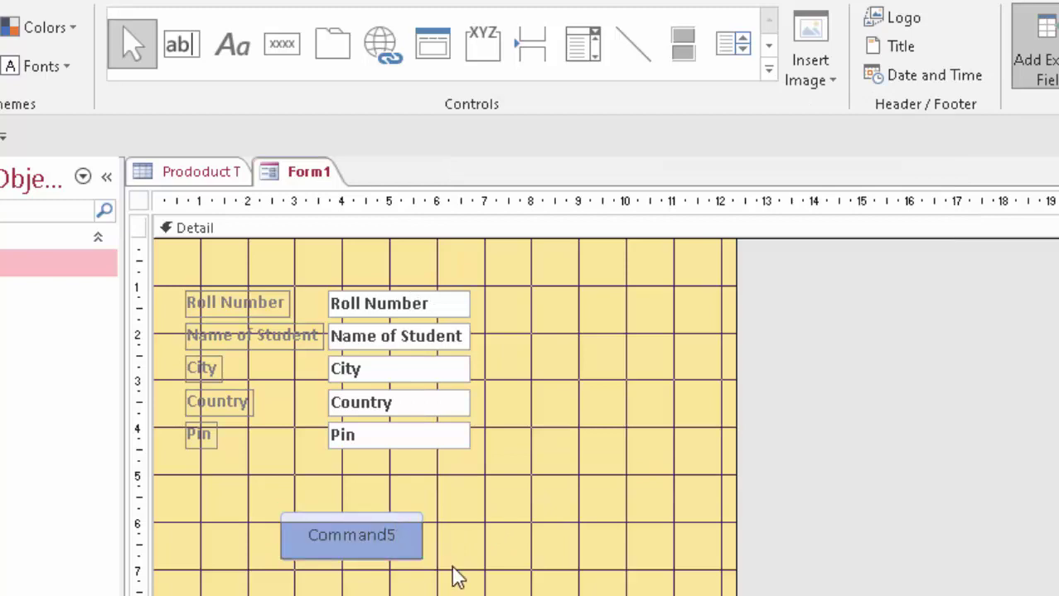
key("BackSpace")
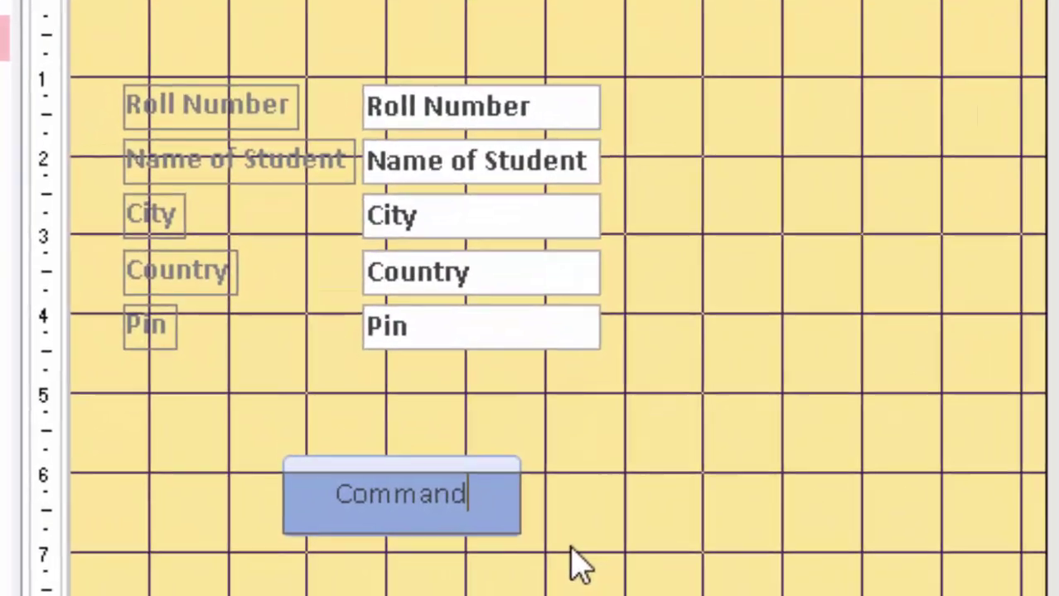
key("BackSpace")
key("BackSpace")
key("BackSpace")
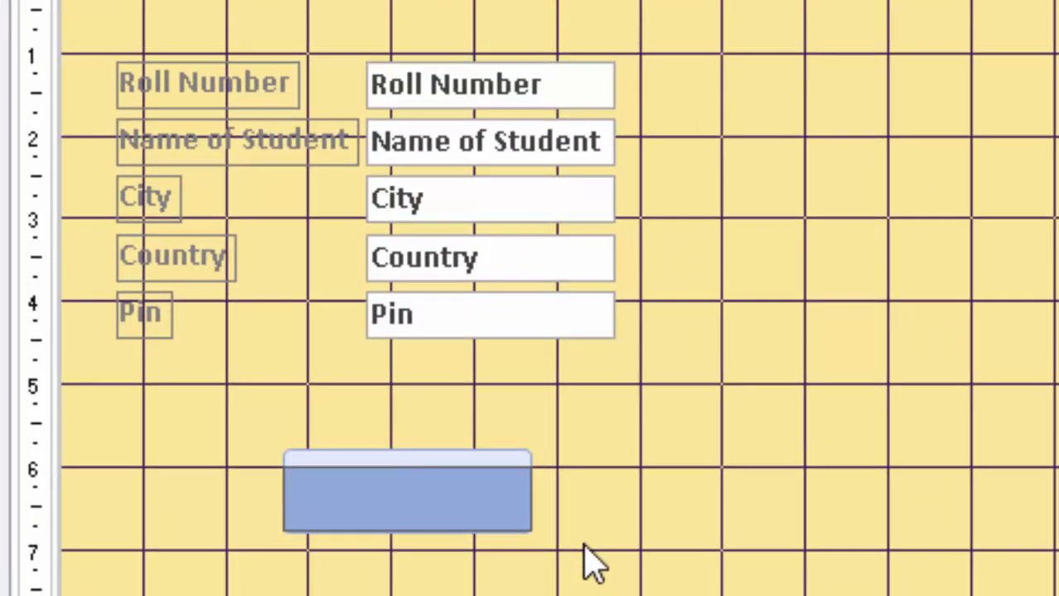
type("Q")
type("uit")
key("Return")
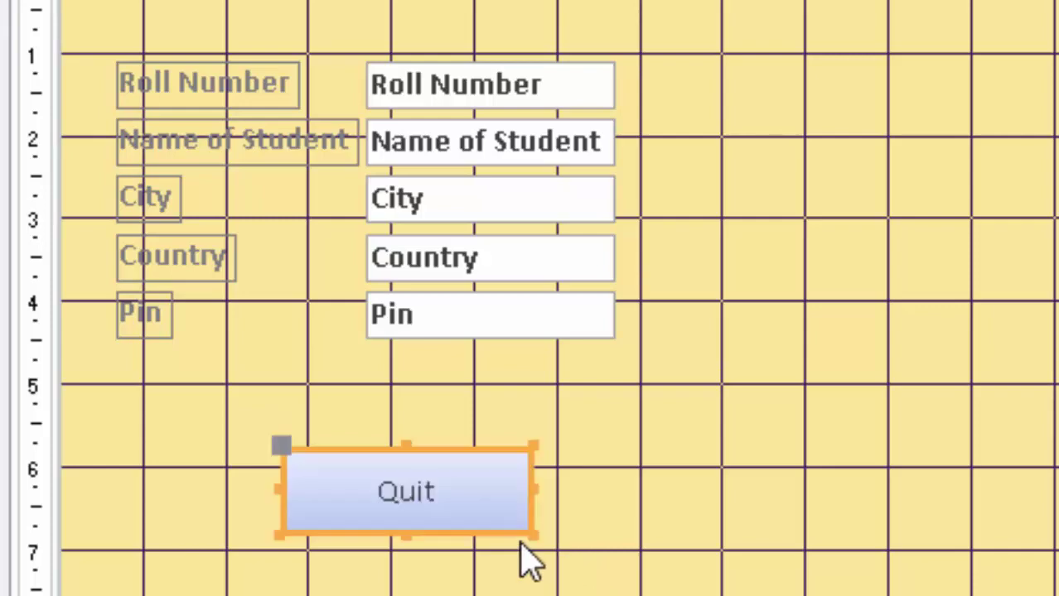
left_click(512, 553)
left_click(456, 497)
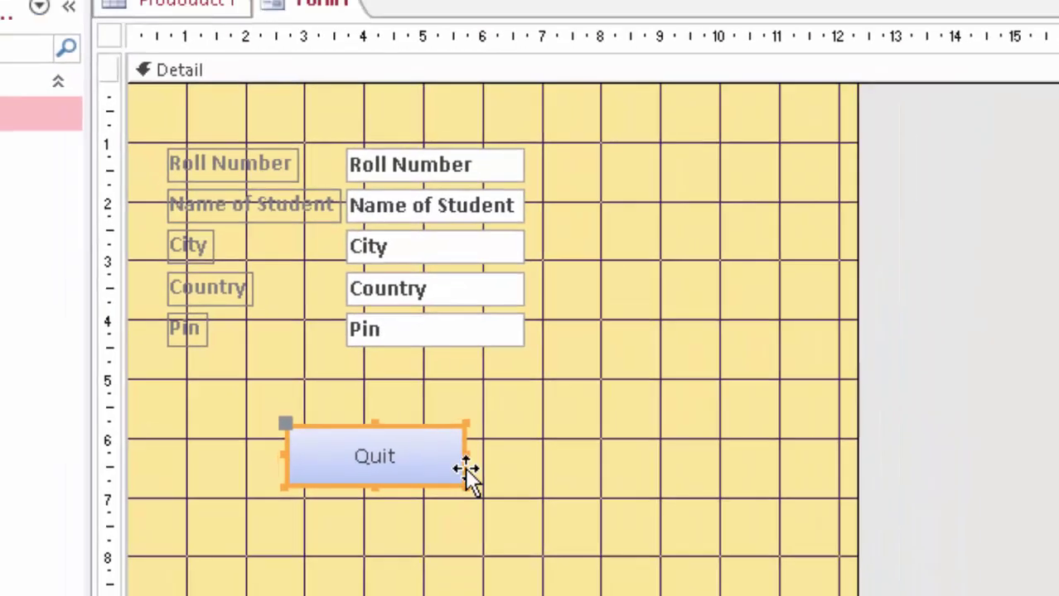
left_click(356, 415)
left_click_drag(356, 415, 303, 414)
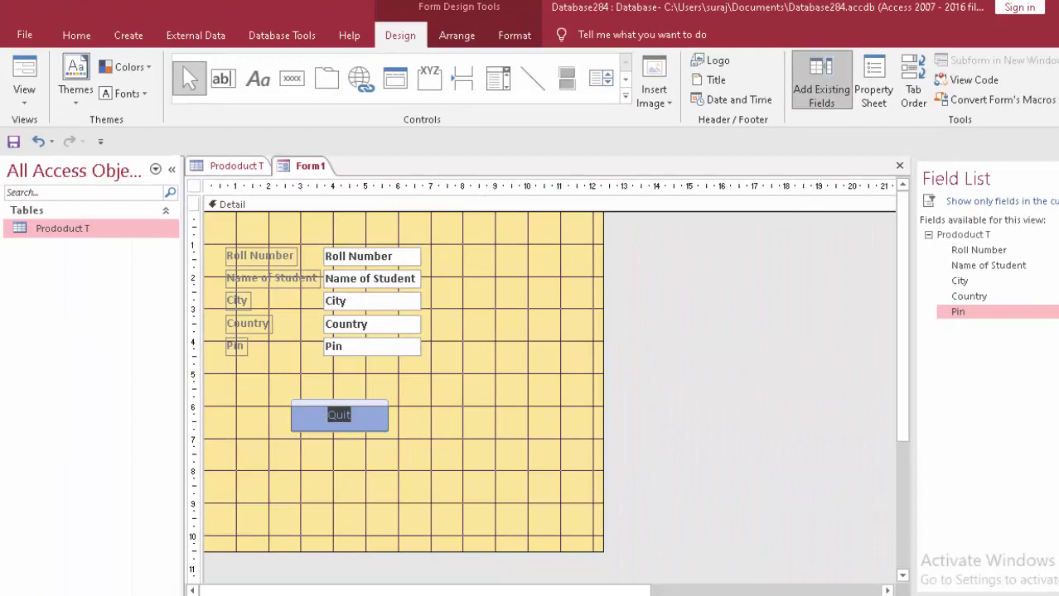
left_click(76, 35)
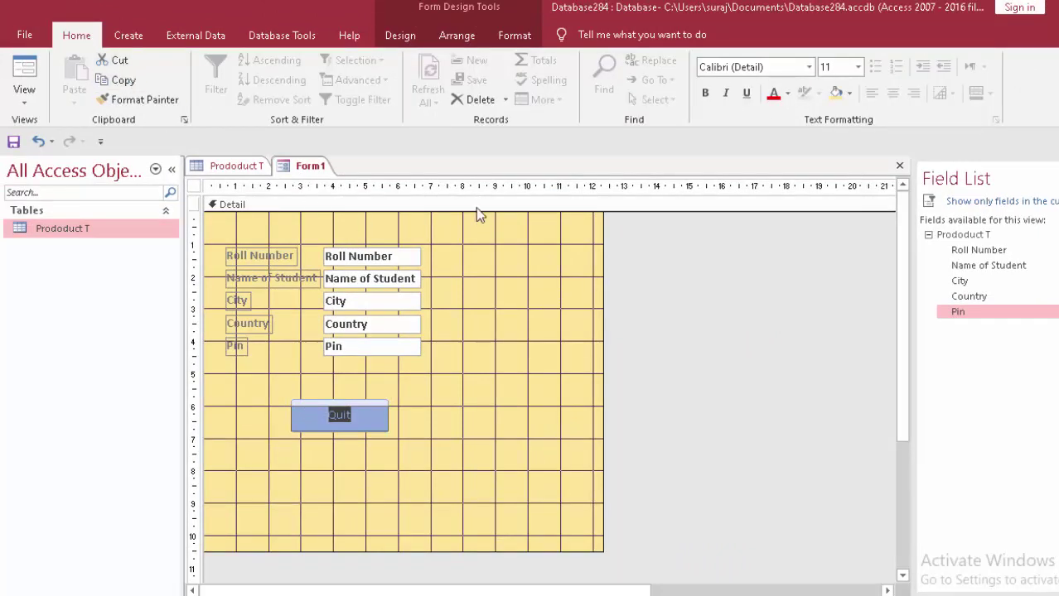
- Bold the Quit caption, then shrink the Detail area's height and width around the controls
left_click(699, 98)
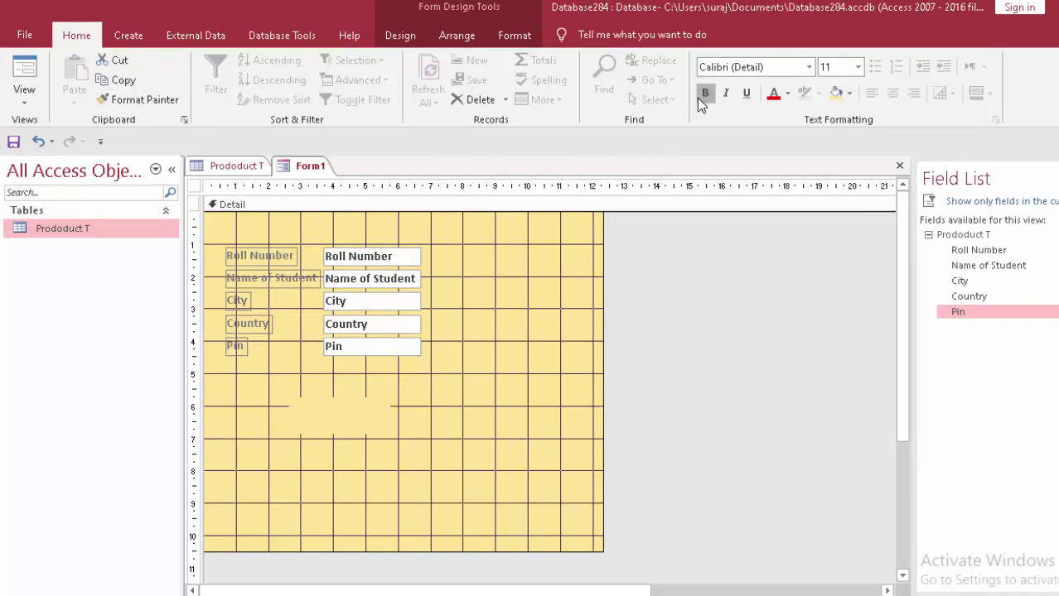
left_click(405, 445)
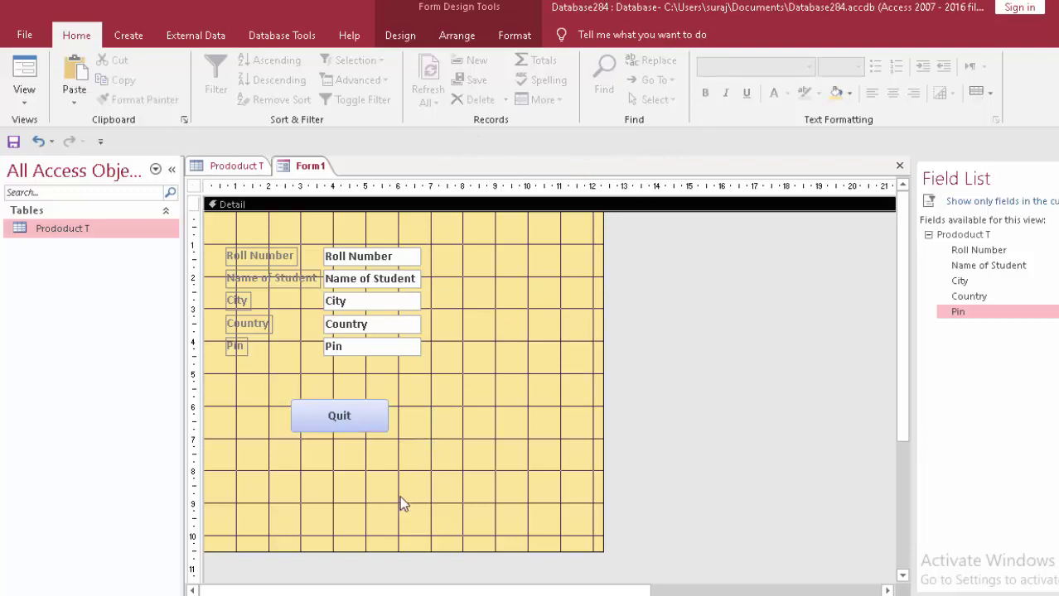
left_click_drag(430, 552, 433, 481)
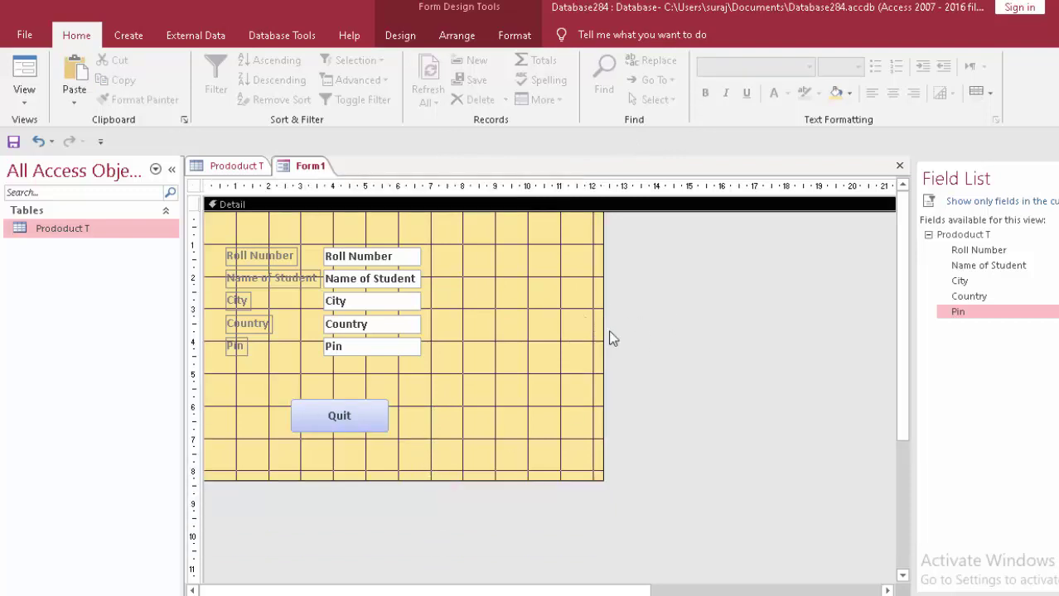
left_click_drag(604, 333, 534, 373)
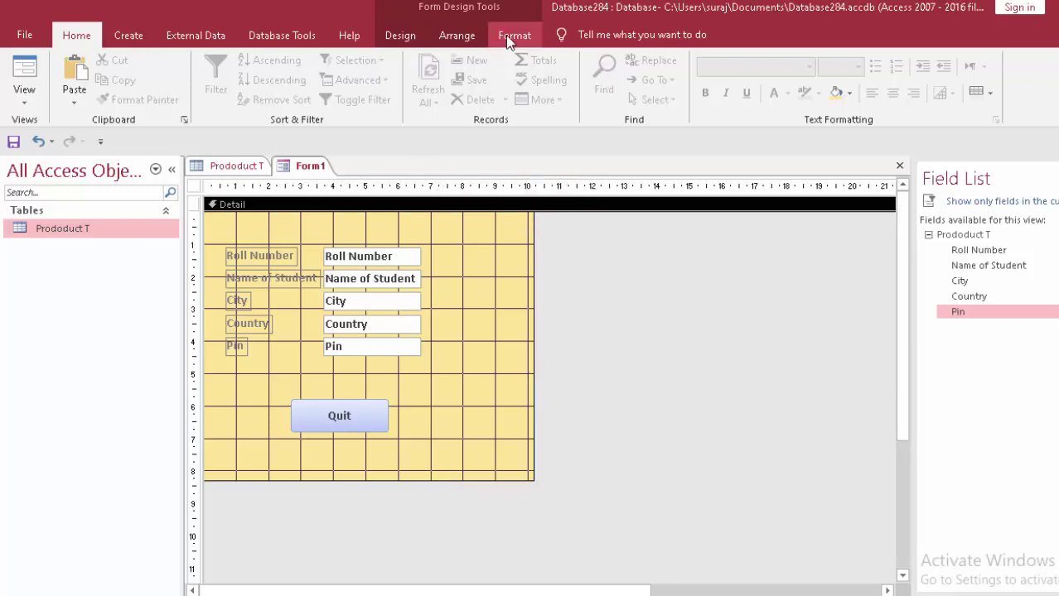
- Open the Property Sheet showing the event properties of the Quit button, Command5
left_click(397, 36)
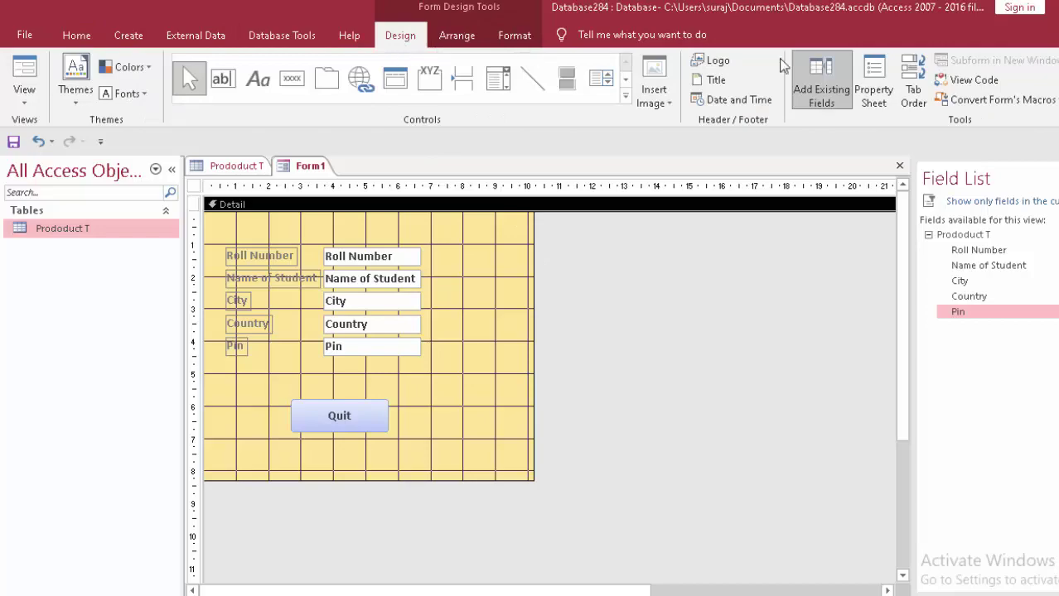
left_click(873, 83)
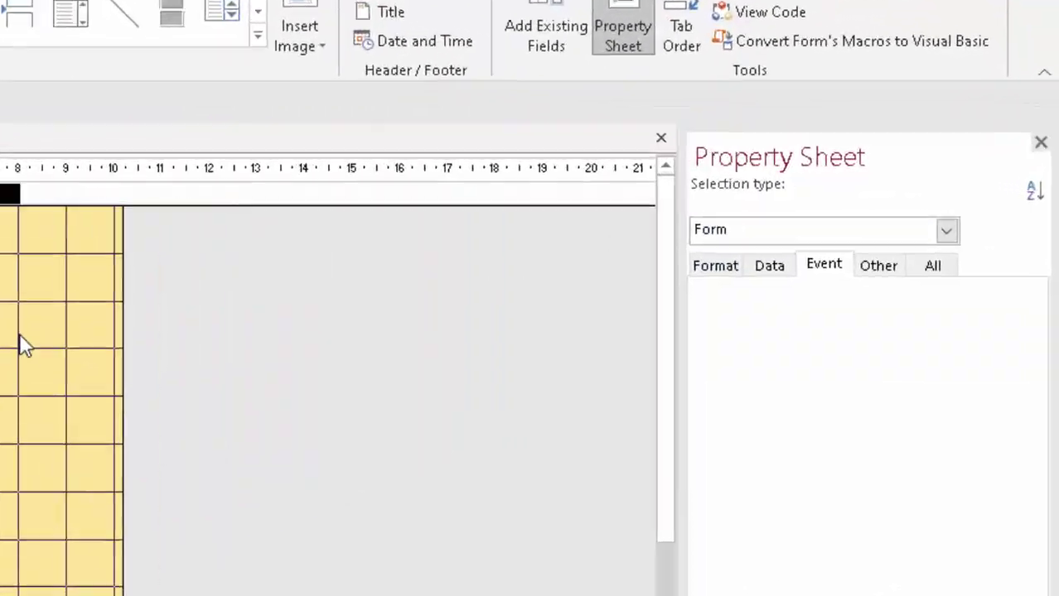
left_click(23, 347)
left_click(871, 272)
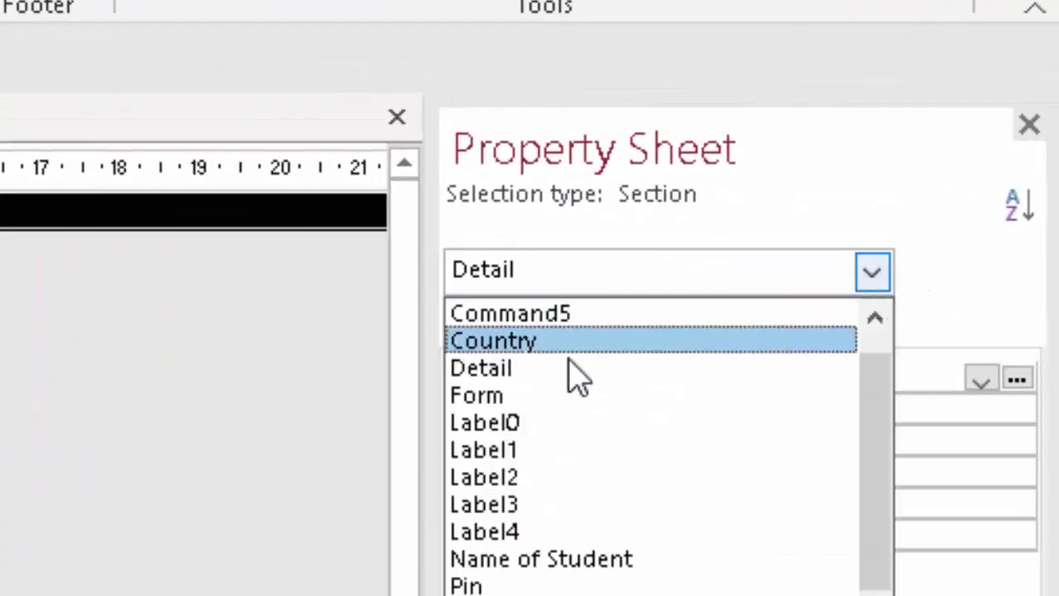
left_click(574, 399)
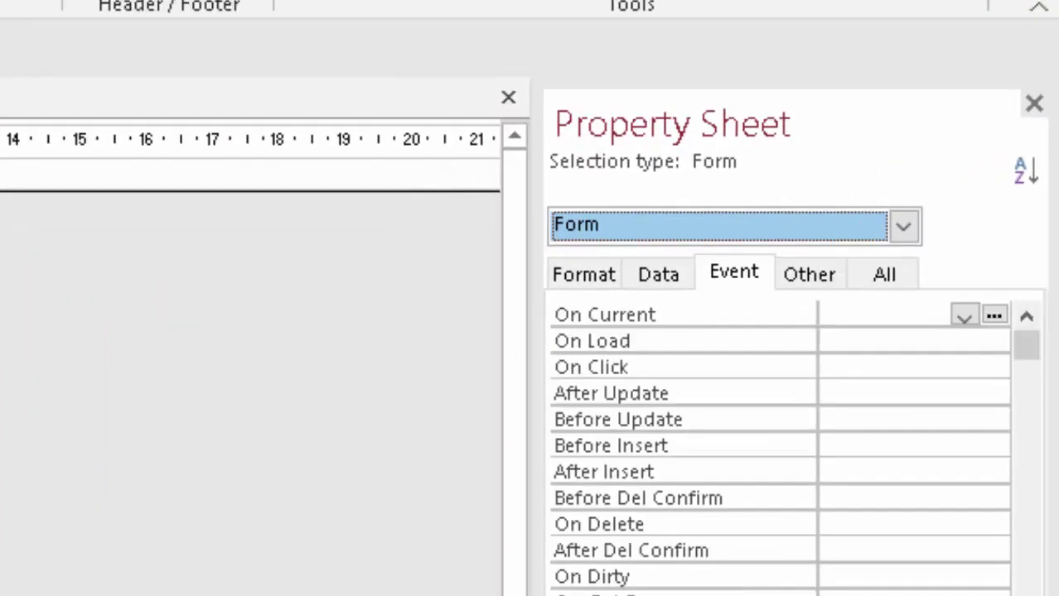
left_click(454, 497)
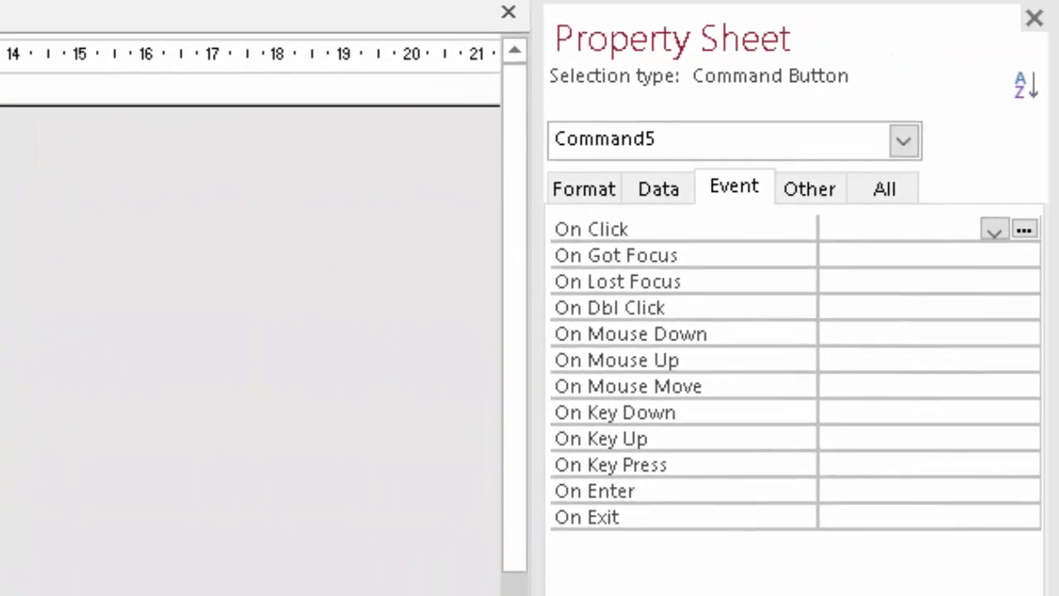
- Write Application.Quit in Command5's On Click code, then return to the form design
left_click(1023, 232)
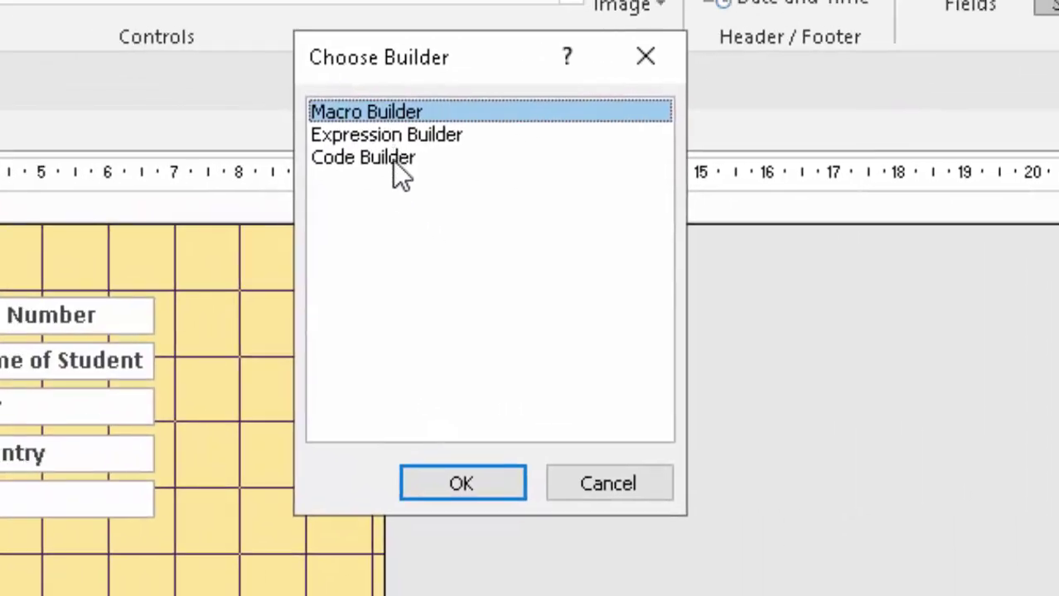
left_click(397, 164)
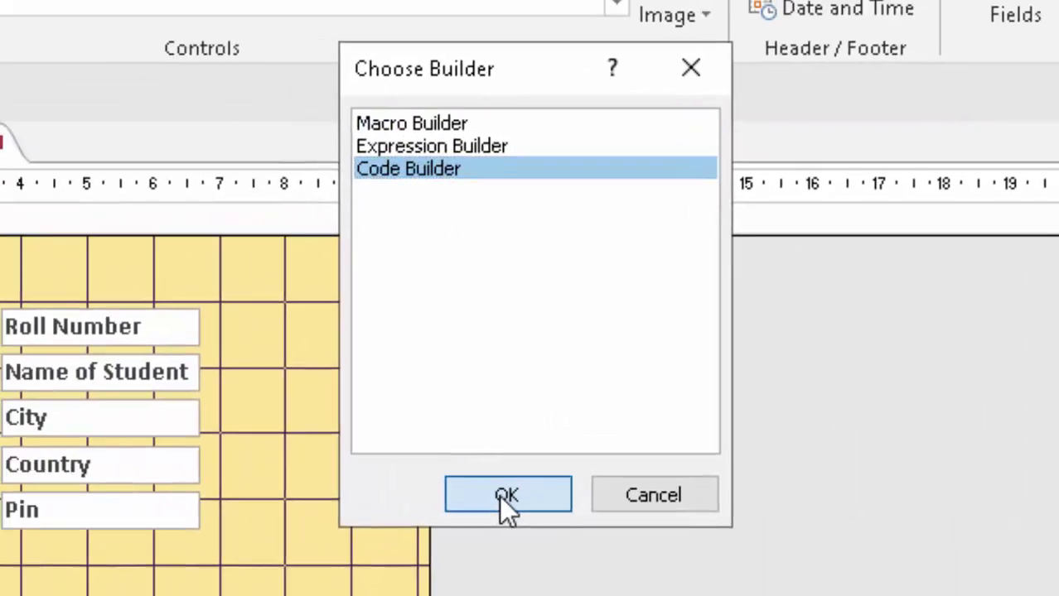
left_click(457, 494)
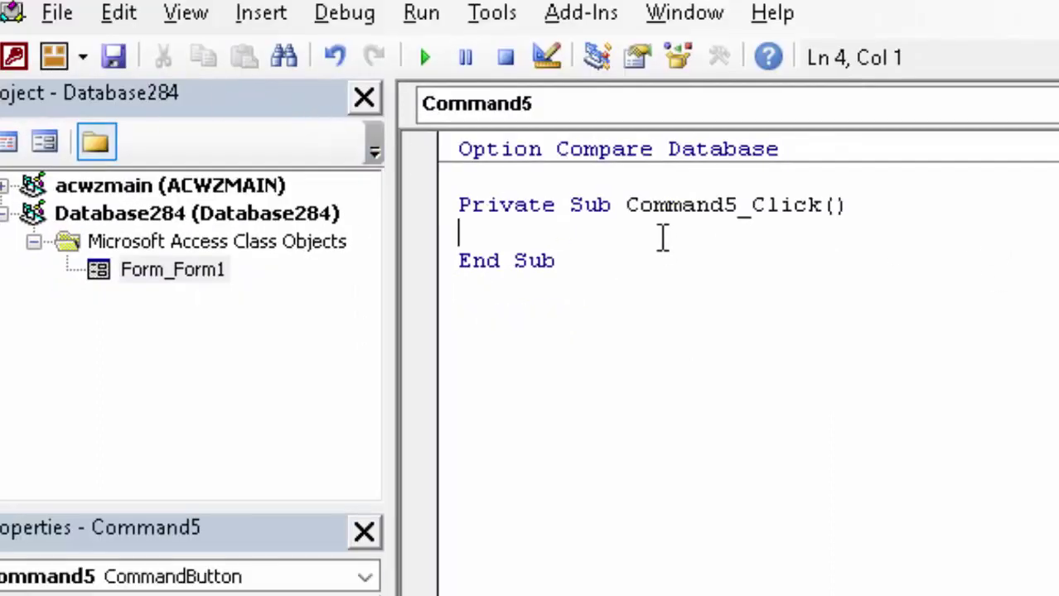
type("A")
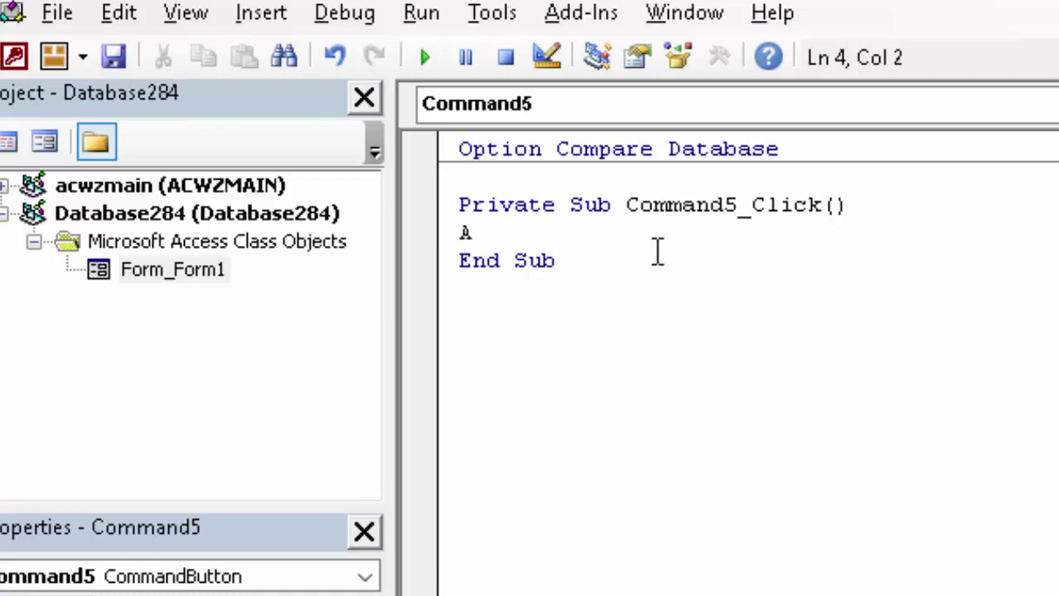
type("ppl")
type("icatio")
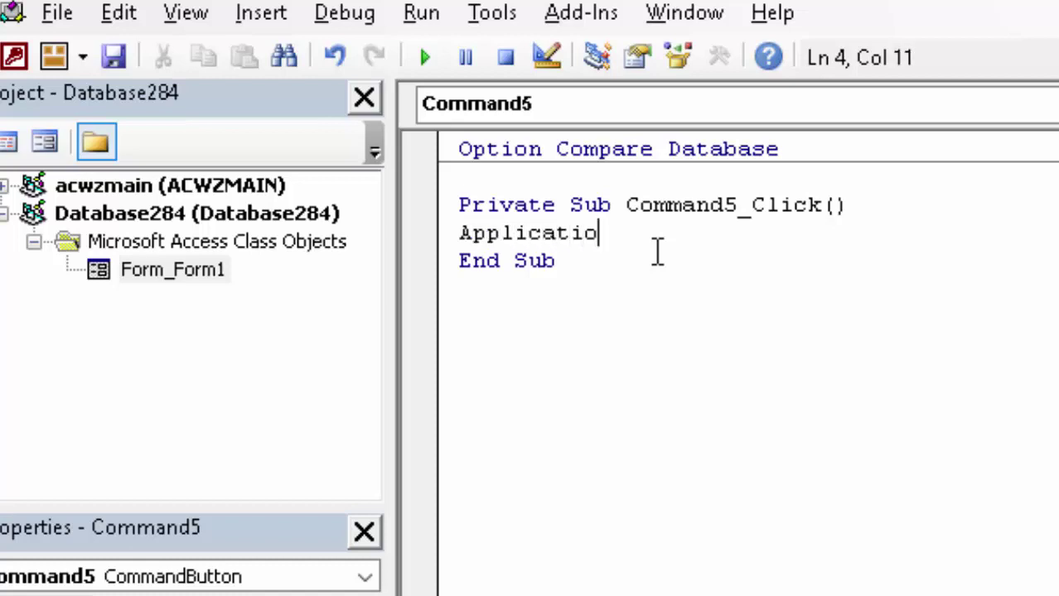
type("n.")
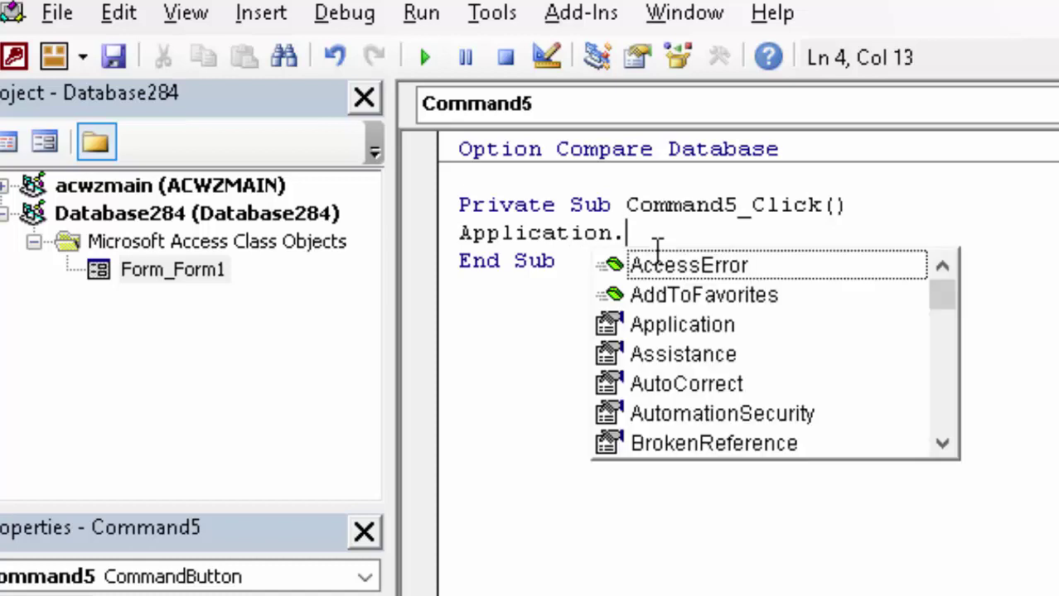
type("q")
key("Tab")
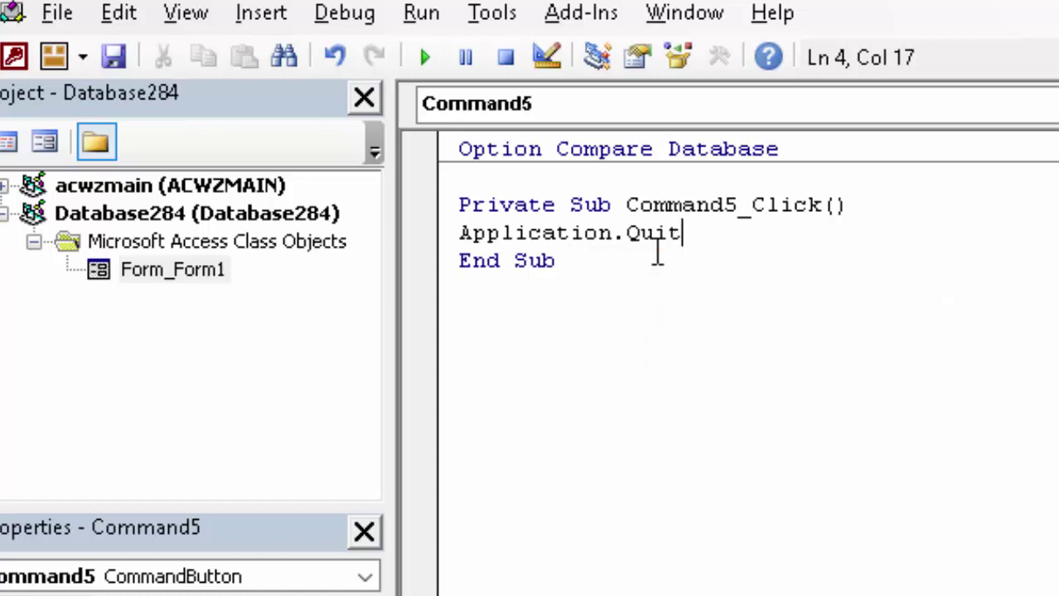
left_click(13, 57)
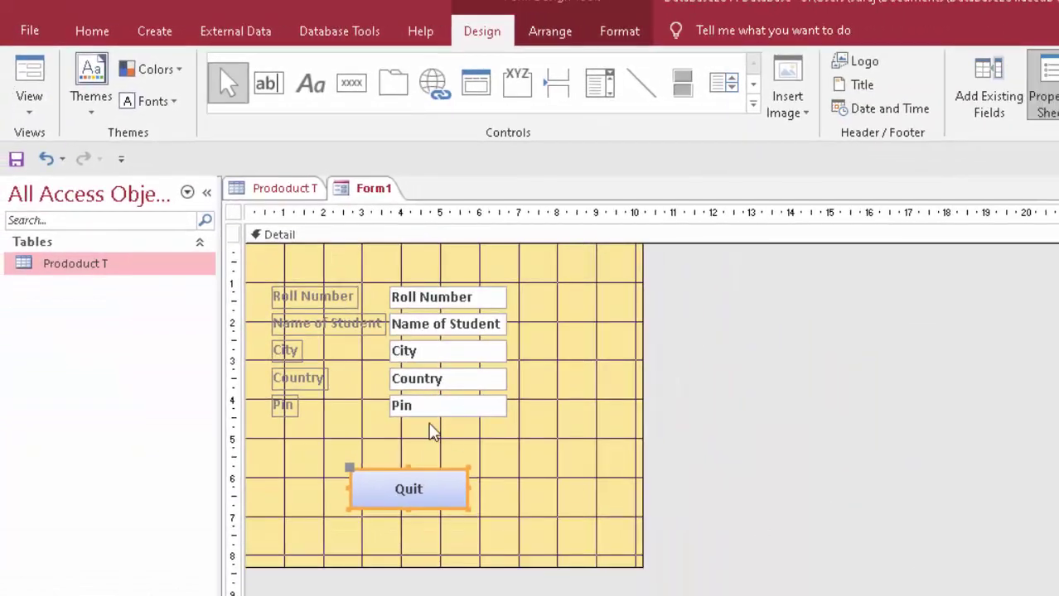
- Preview the form, save it under the name Form1, and open it in Form View
left_click(29, 82)
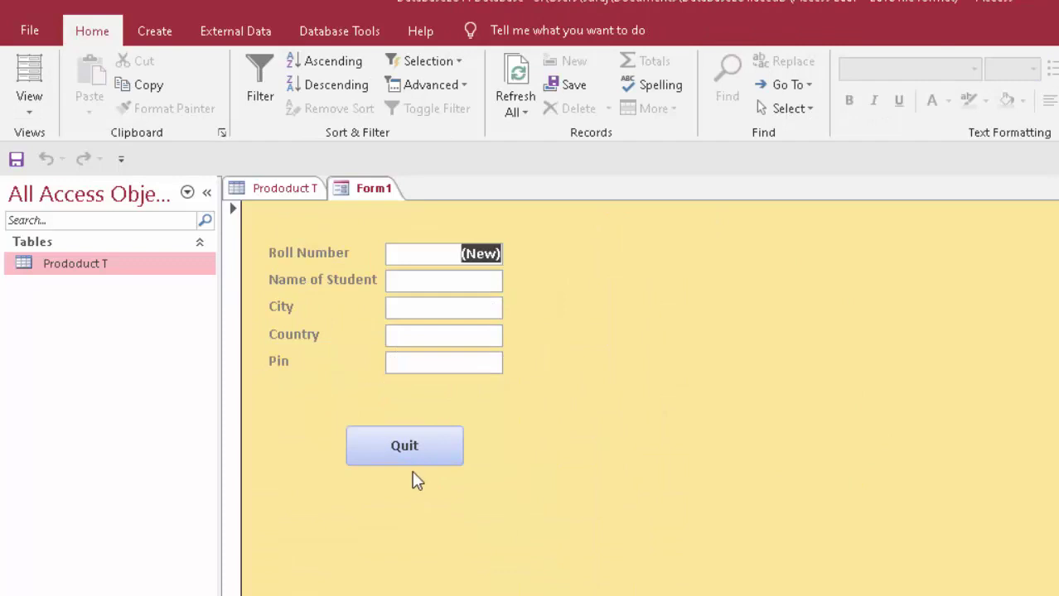
left_click(29, 101)
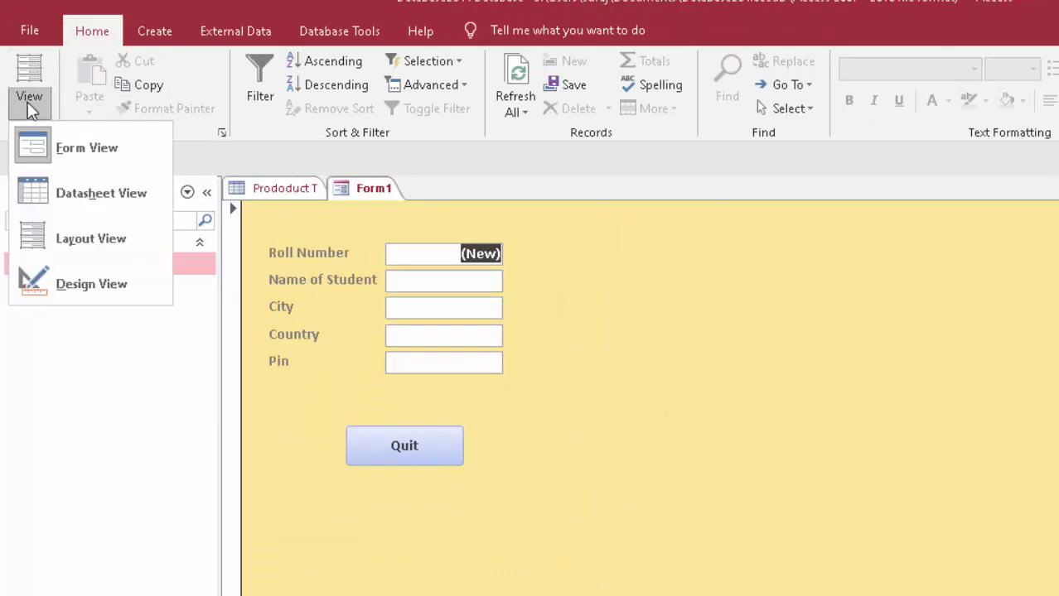
left_click(134, 288)
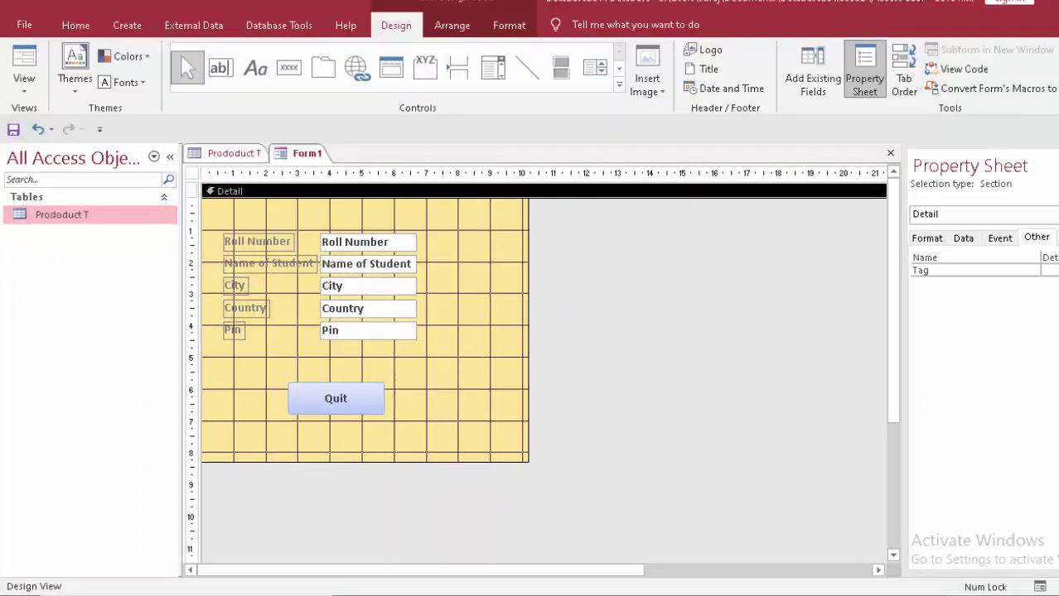
left_click(13, 130)
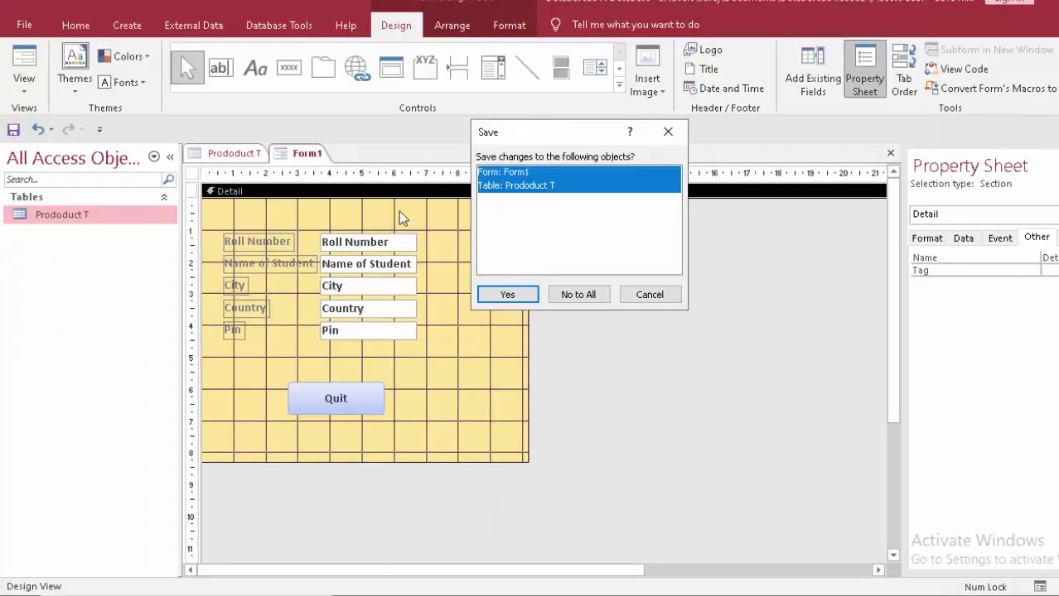
left_click(512, 297)
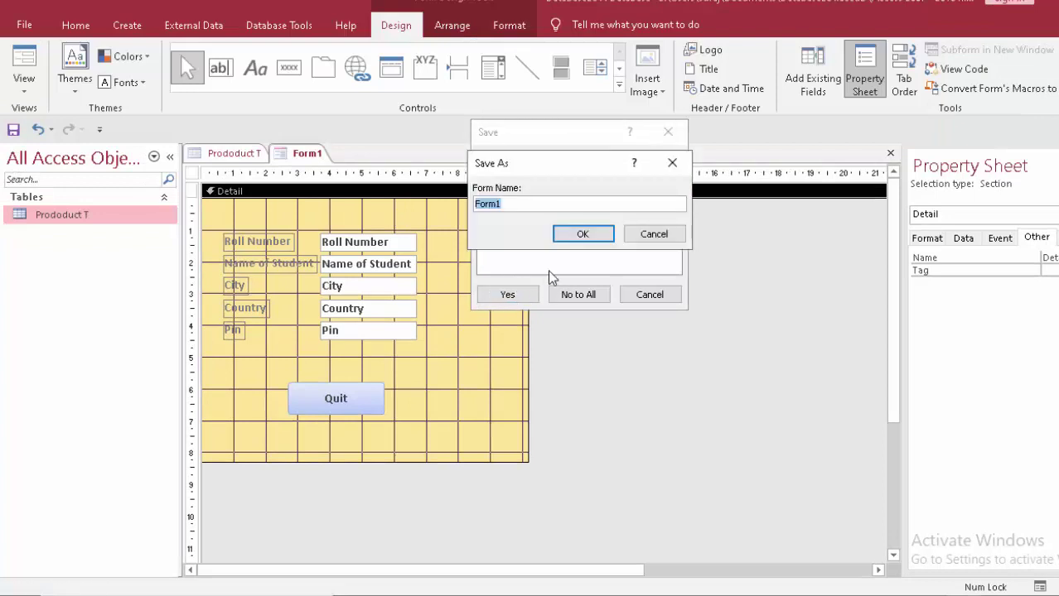
left_click(575, 236)
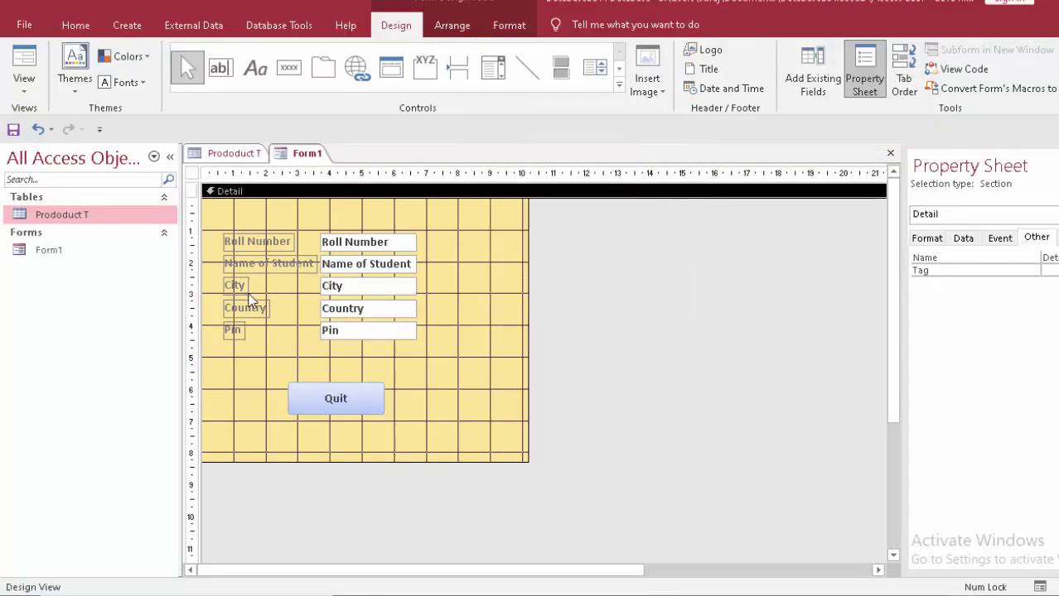
left_click(13, 56)
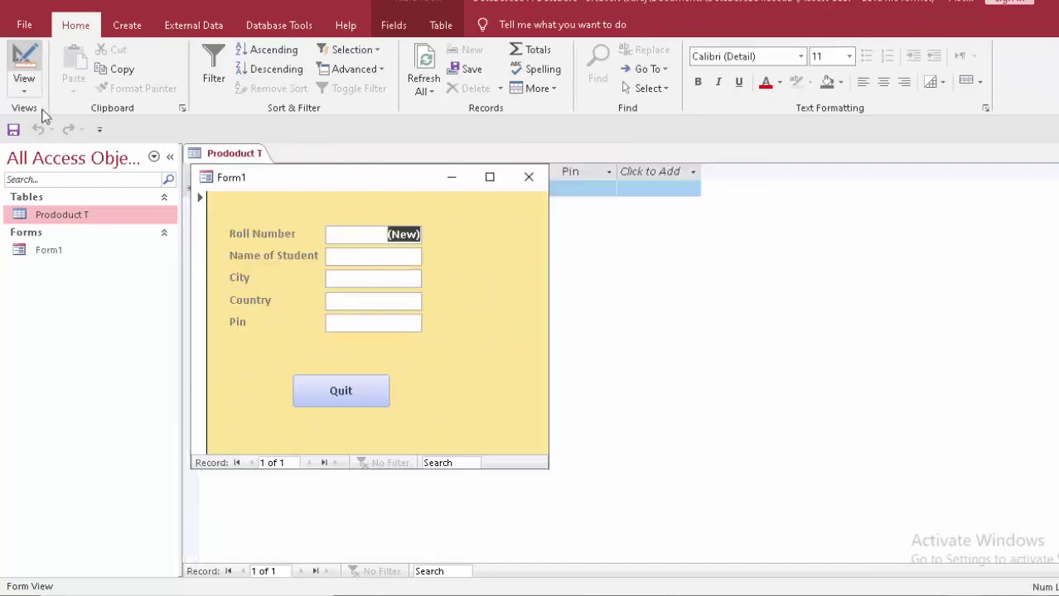
- Fill in record 1 with a student name, city Deoria, country India and a pin code
mouse_move(416, 187)
left_mouse_down()
mouse_move(430, 199)
mouse_move(603, 68)
left_mouse_up()
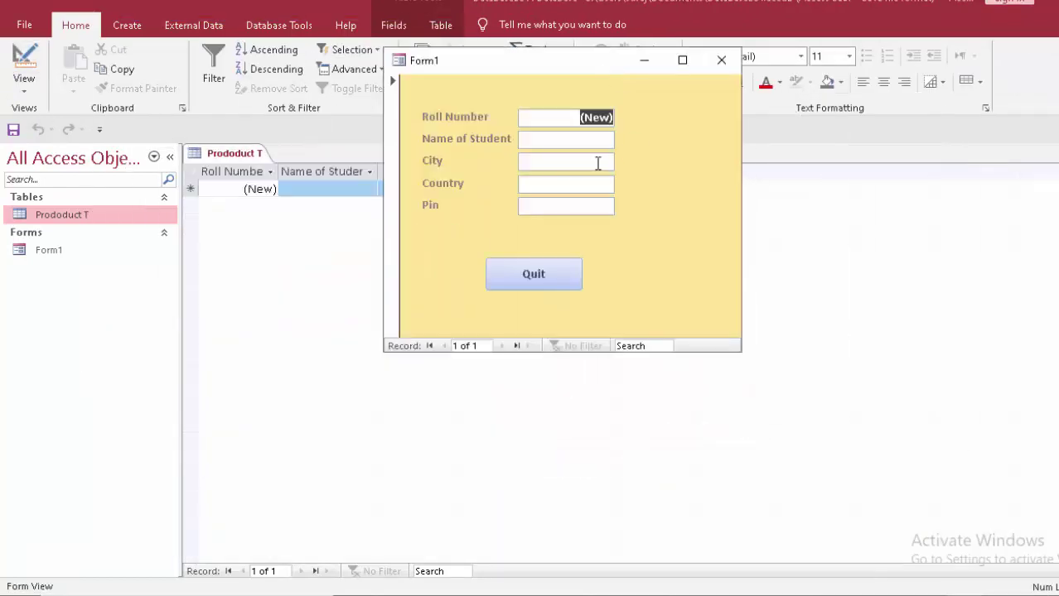
left_click(563, 137)
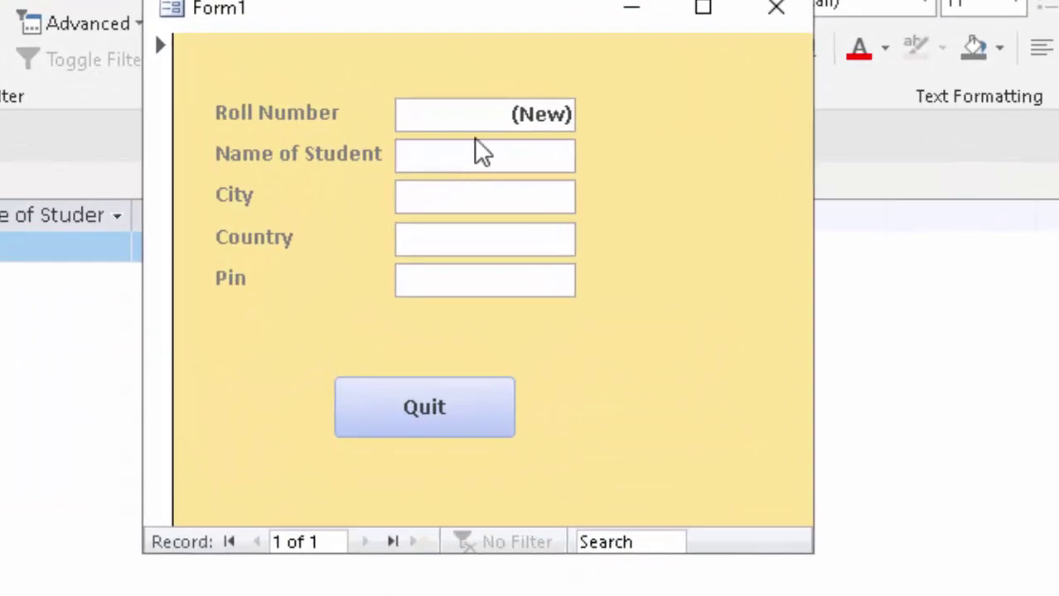
type("Ra")
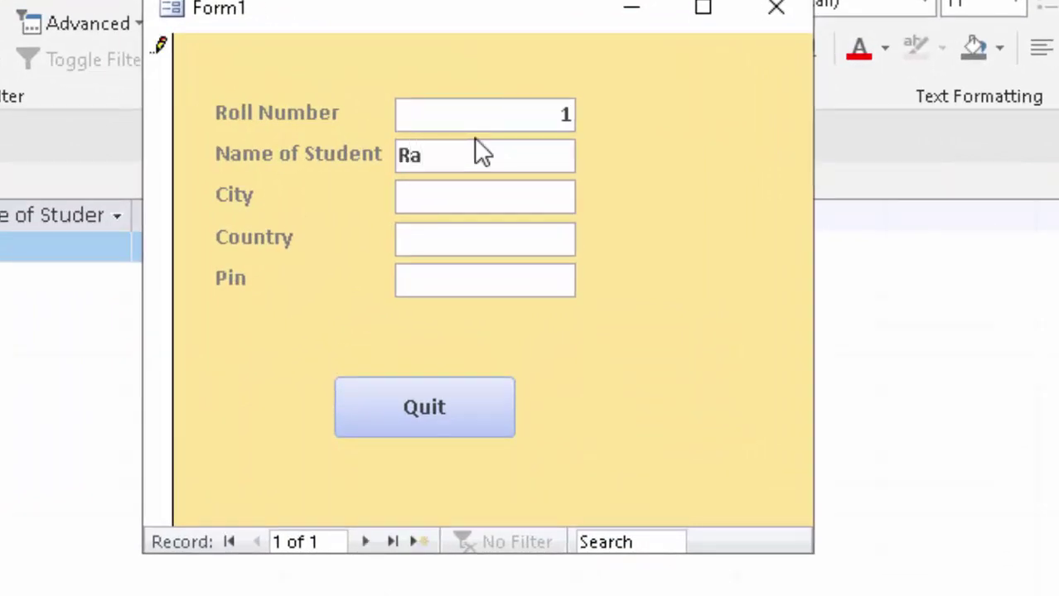
type("m")
key("Tab")
type("Deori")
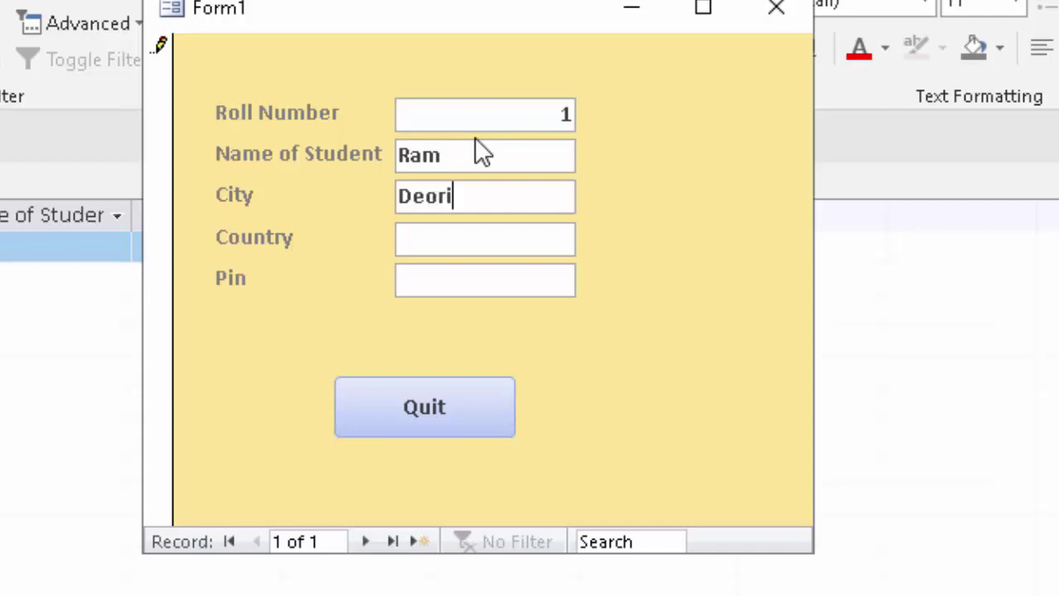
type("a")
key("Tab")
type("Indi")
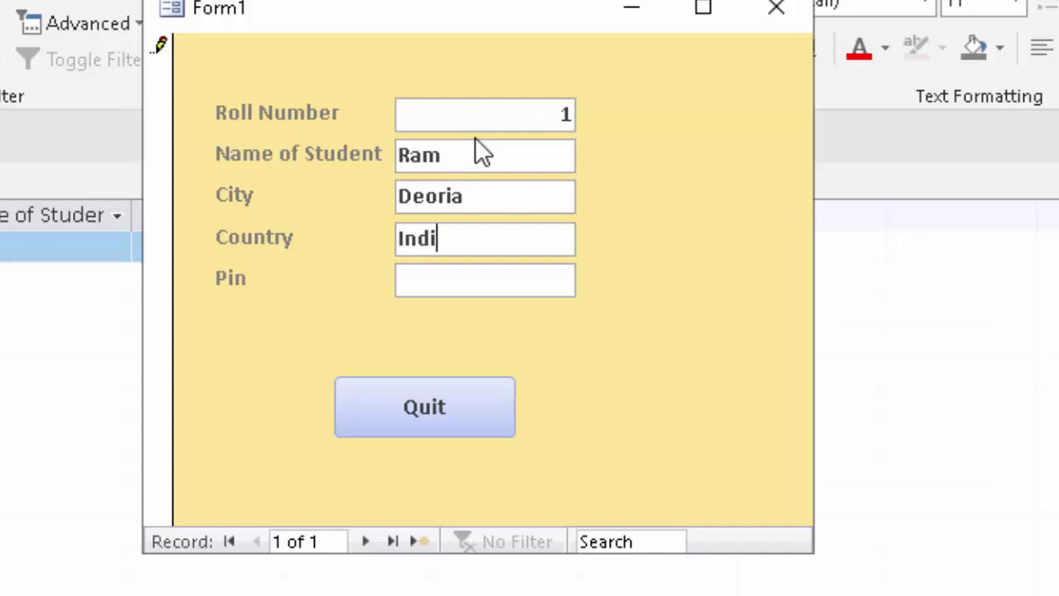
type("a")
key("Tab")
type("356")
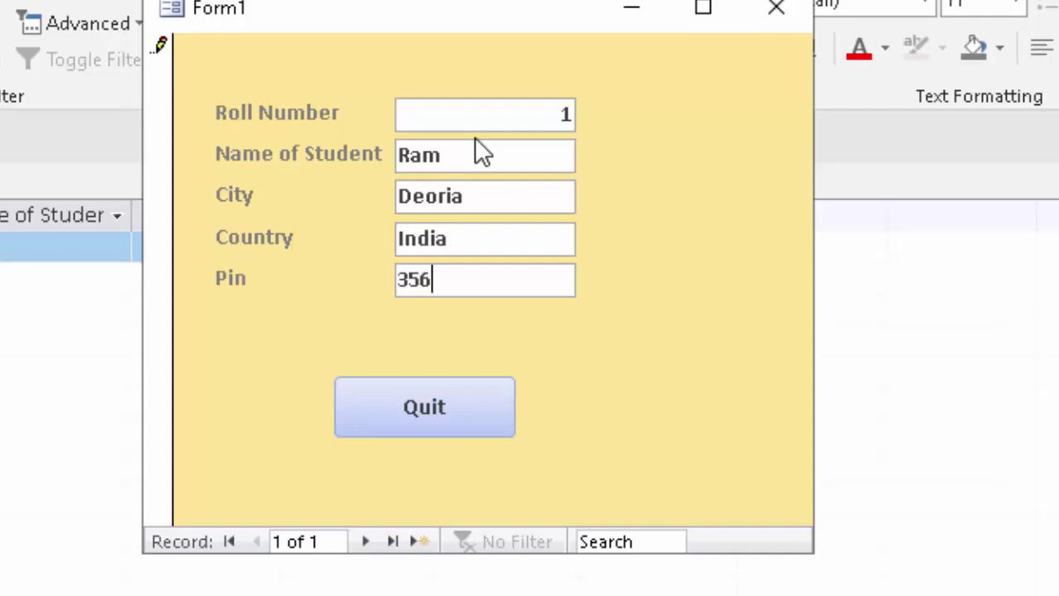
type("36")
- Quit Access via the form's Quit button, refresh the desktop twice, and reopen Database284 at Form1
left_click(464, 420)
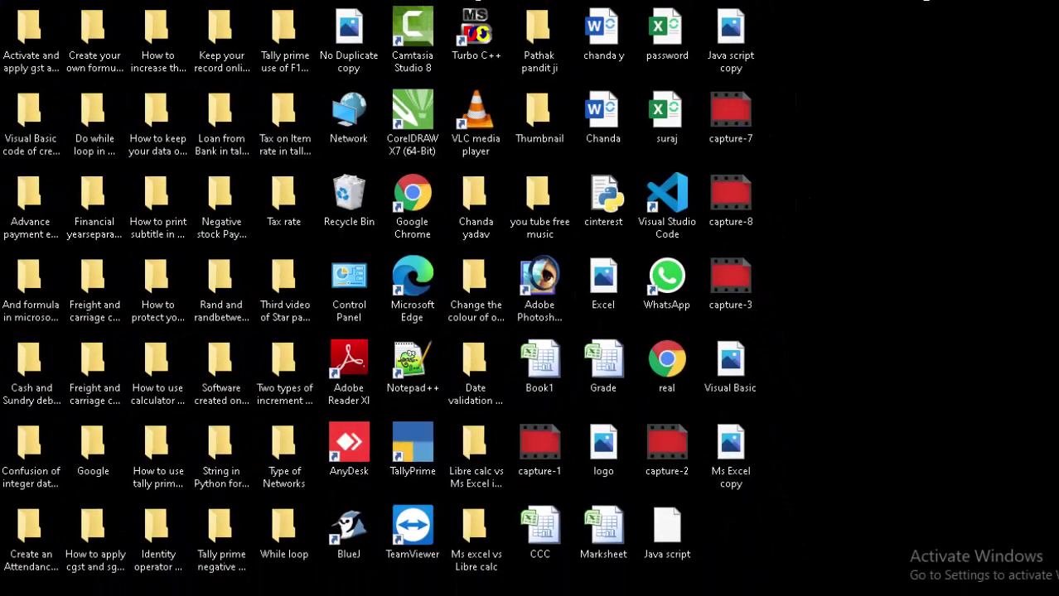
right_click(825, 154)
left_click(869, 208)
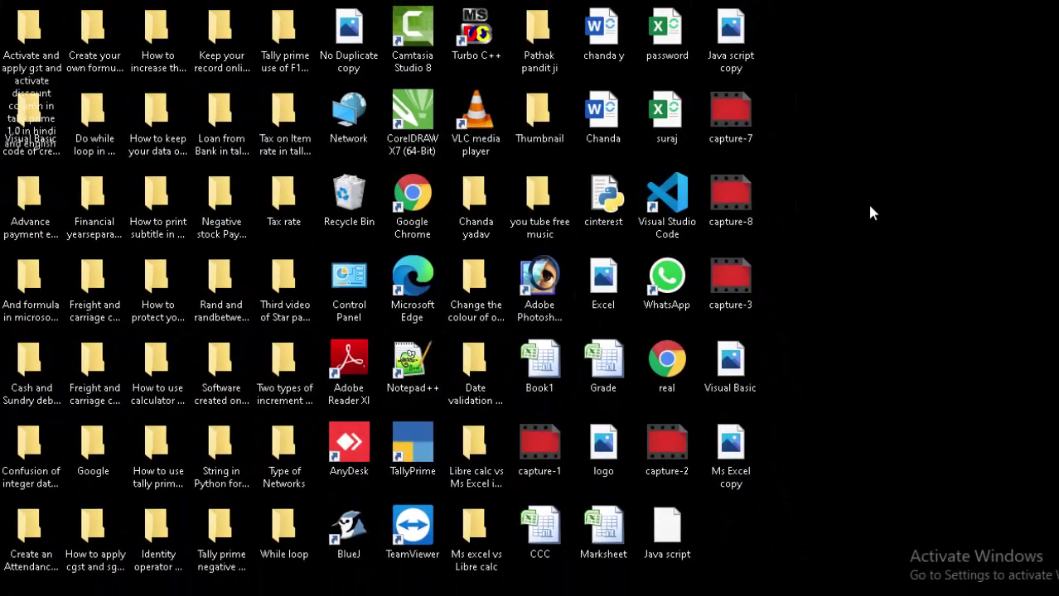
right_click(875, 148)
left_click(911, 193)
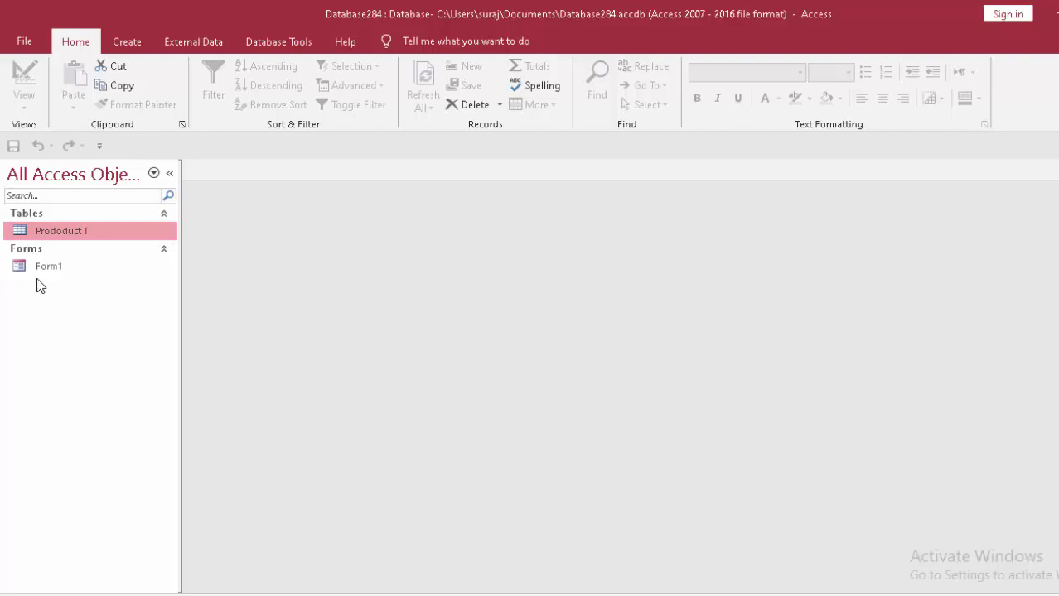
left_click(47, 271)
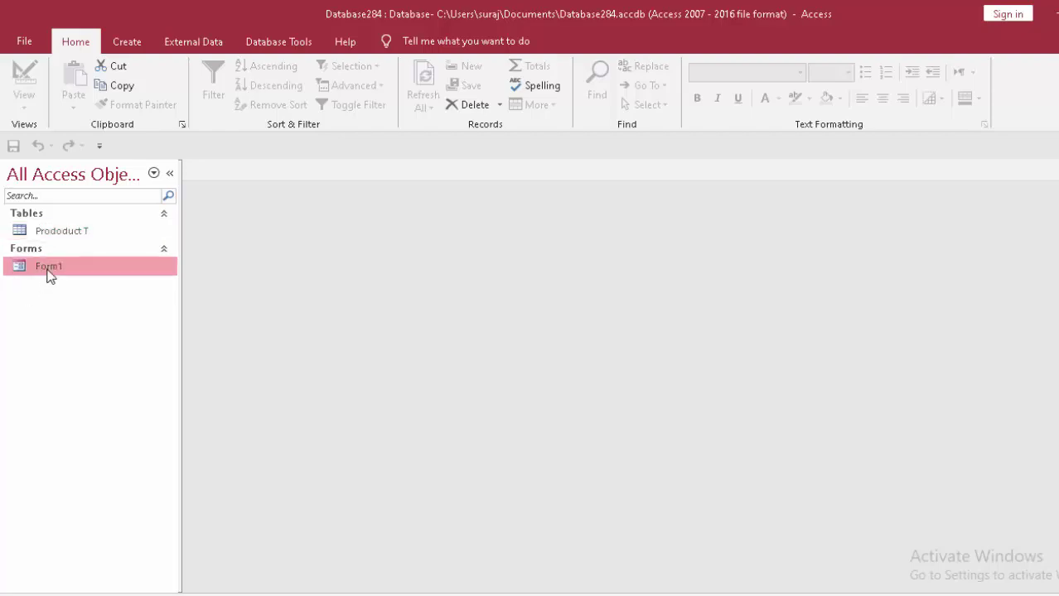
- Open Form1 and move to a new blank record
double_click(48, 271)
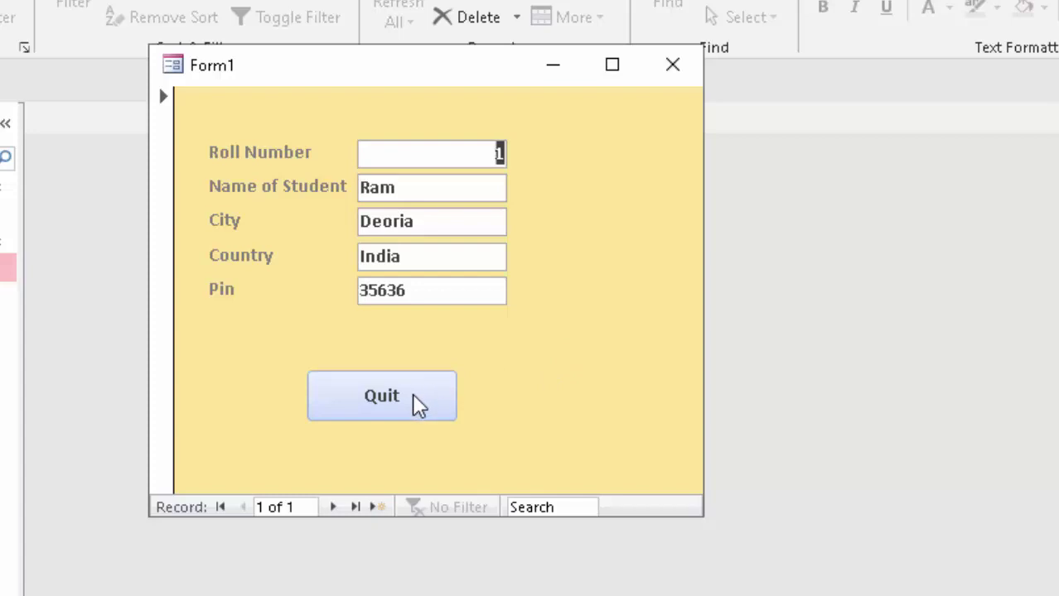
left_click(332, 508)
left_click(438, 185)
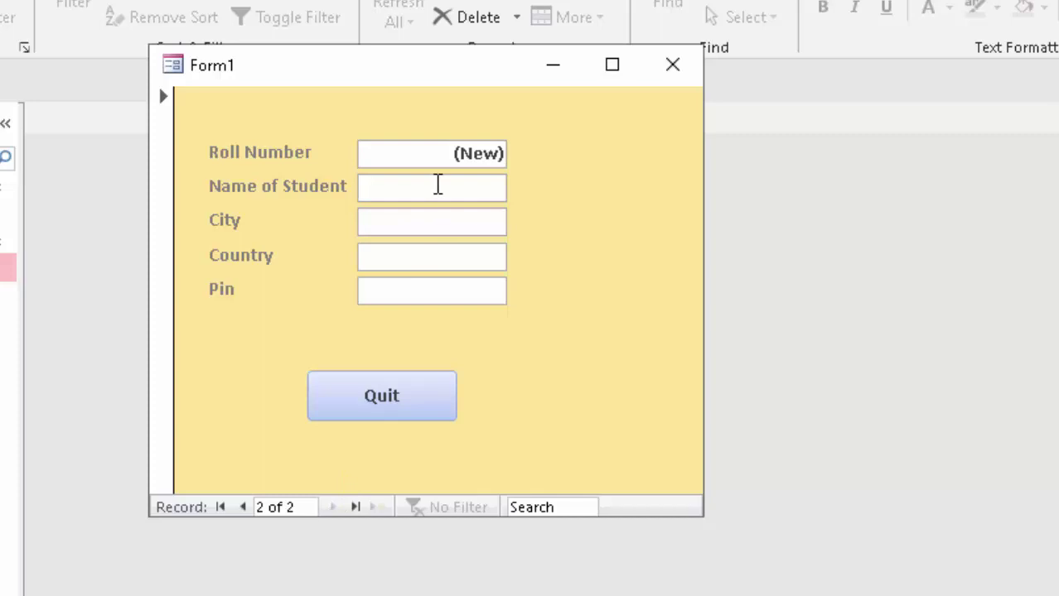
- Enter record 2 with a student name, city Deoria, country India and a pin code
type("Shya")
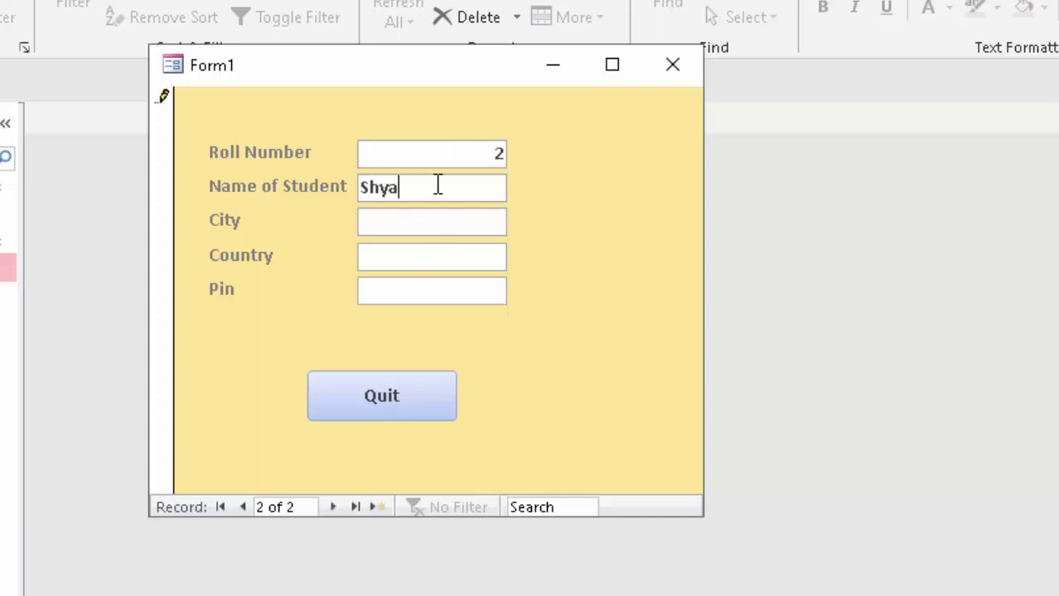
type("m")
key("Tab")
type("Deo")
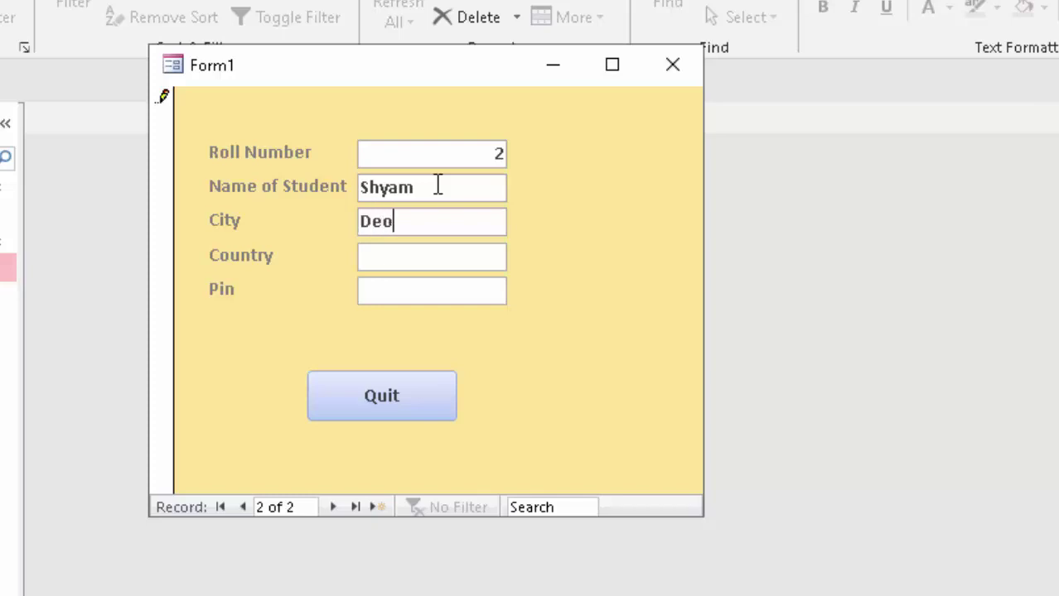
type("ria")
key("Tab")
type("In")
type("dia")
key("Tab")
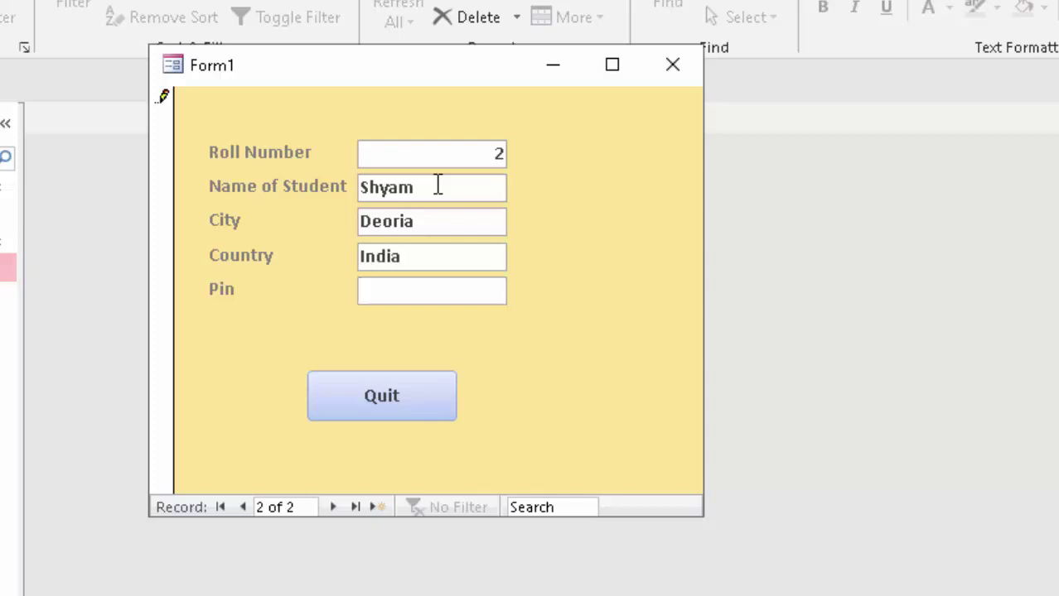
type("344758")
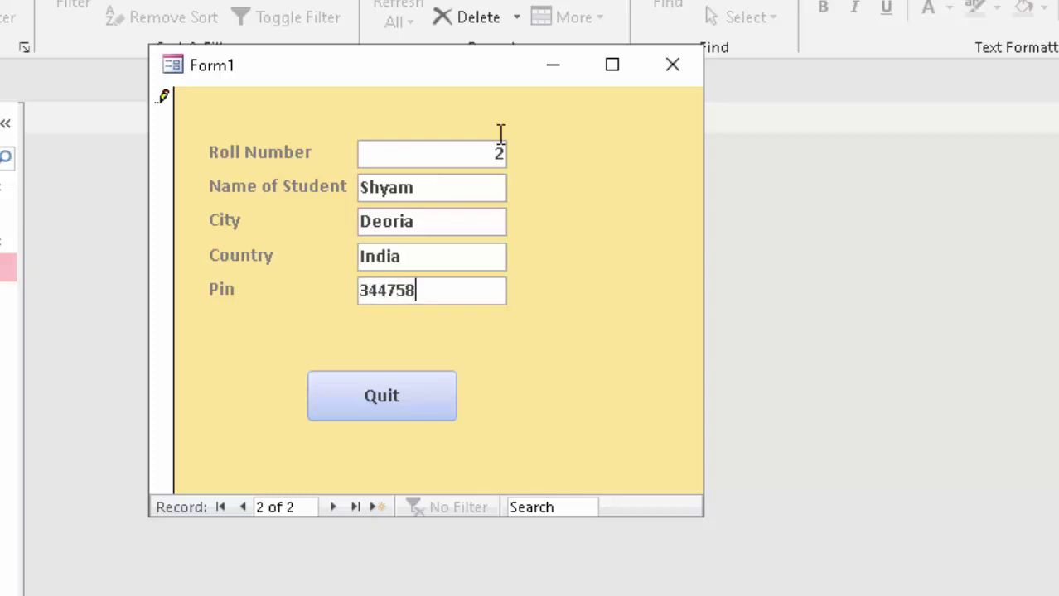
- Close Access with Form1's Quit button, which runs Application.Quit
left_click(365, 400)
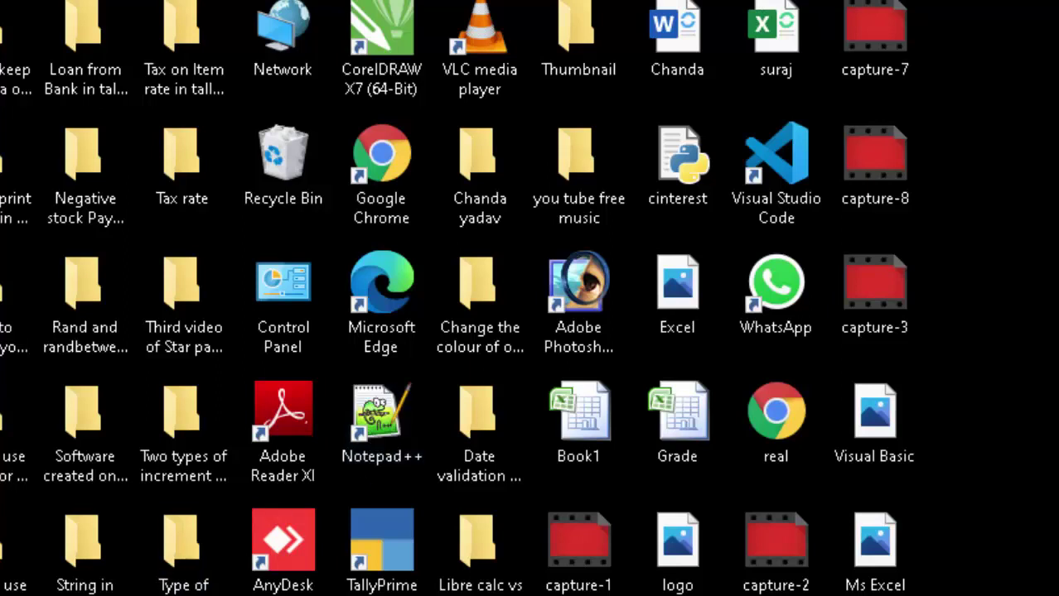